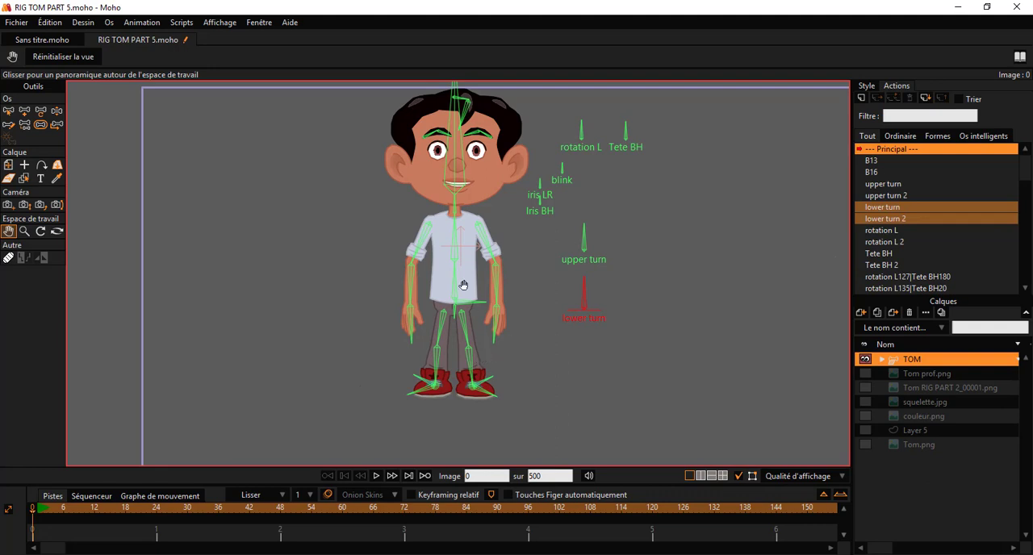
Step: Test the upper turn and lower turn control bones on the TOM rig with the Manipulate Bones tool
left_click_drag(466, 244, 465, 273)
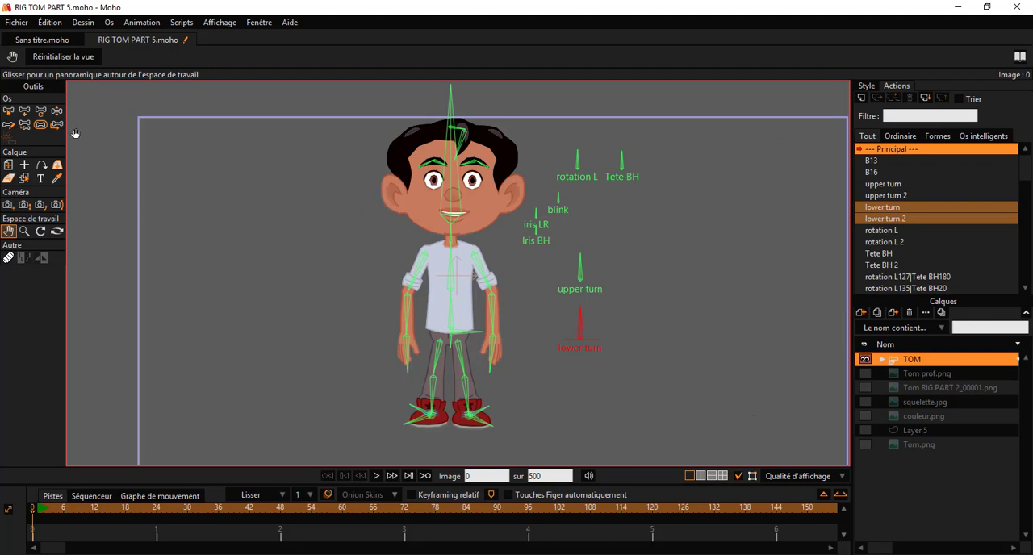
left_click(57, 112)
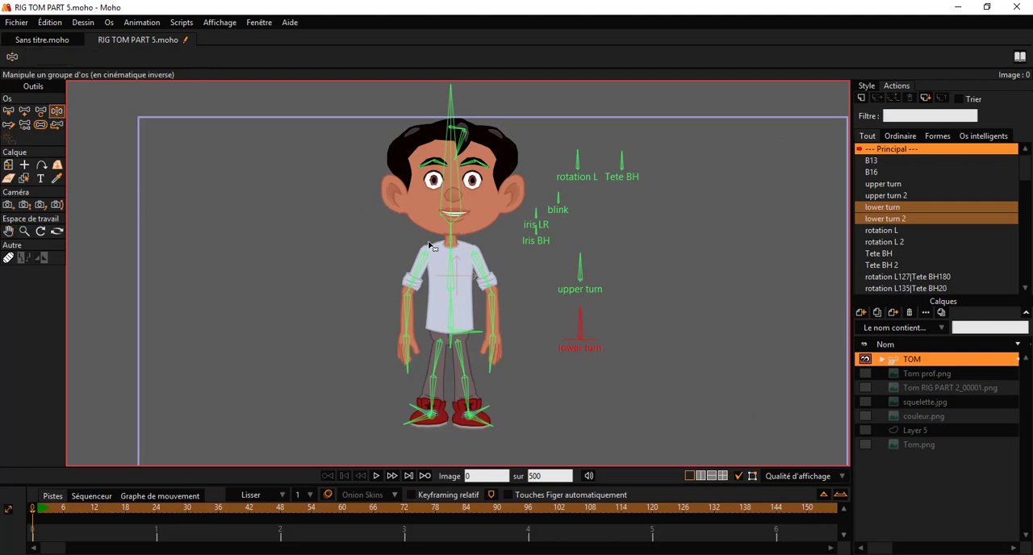
scroll(430, 247, "up", 3)
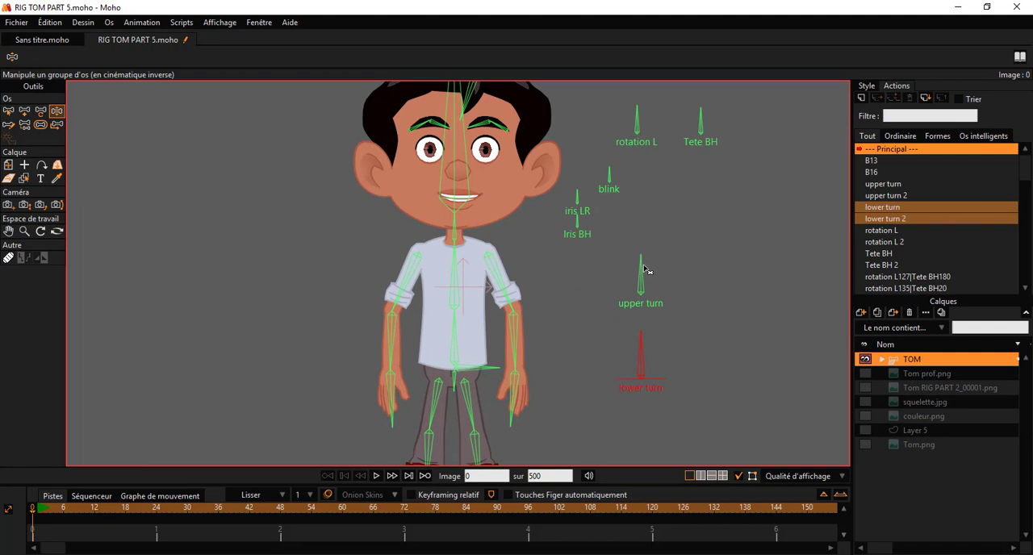
left_click_drag(646, 270, 652, 248)
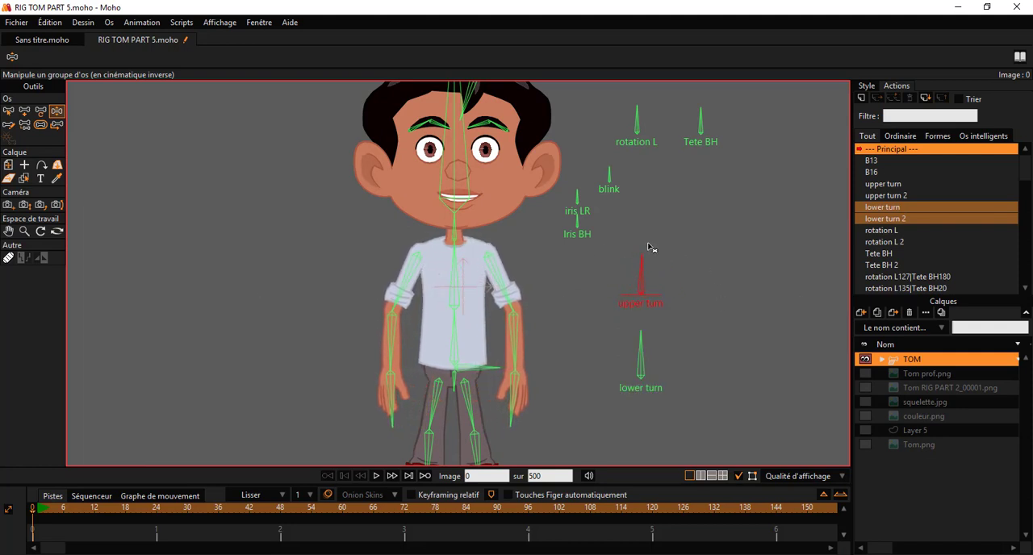
scroll(624, 328, "down", 5)
scroll(529, 403, "up", 4)
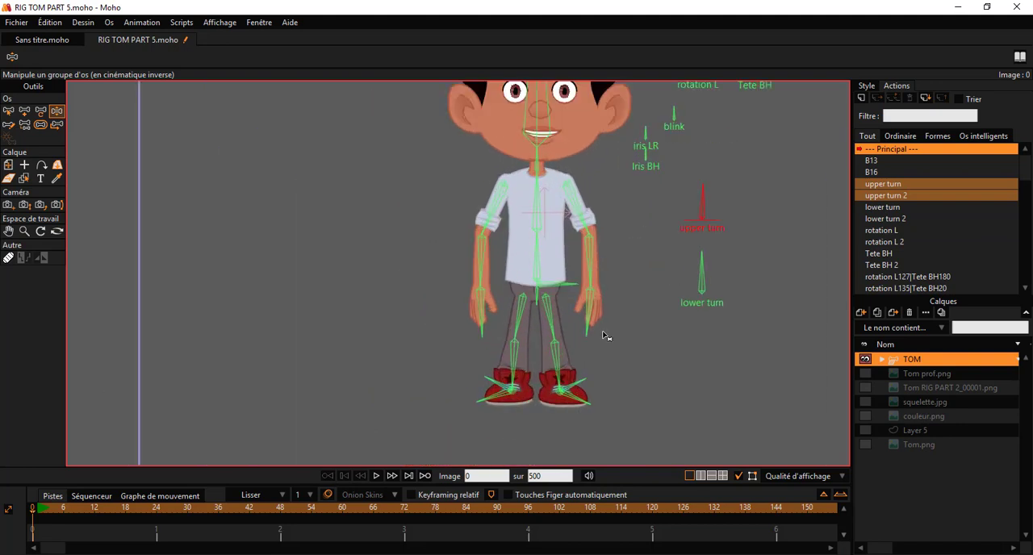
scroll(606, 336, "up", 1)
left_click_drag(721, 263, 723, 234)
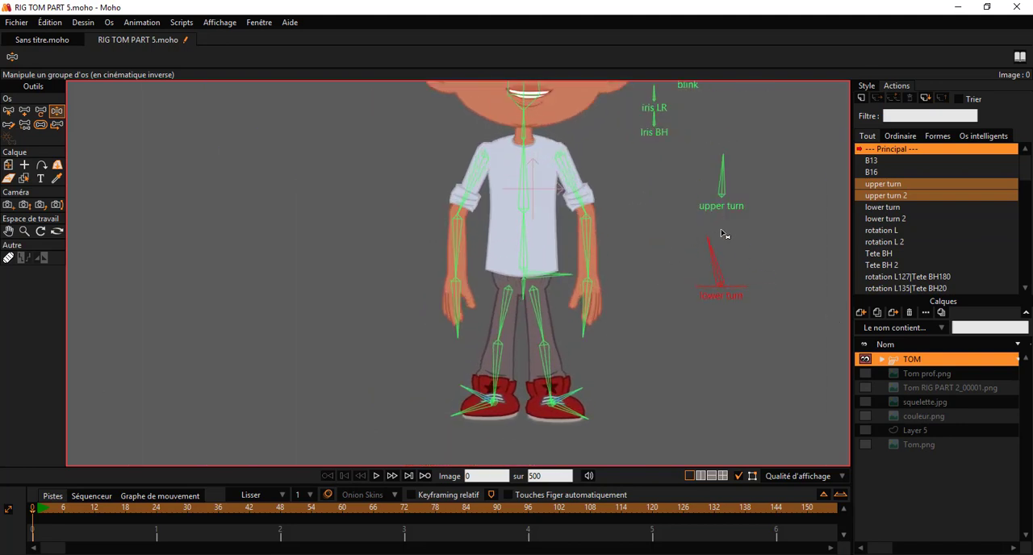
Step: Test the head movement by manipulating the rotation L and Tete BH control bones
scroll(581, 282, "down", 2)
left_click_drag(624, 280, 535, 393)
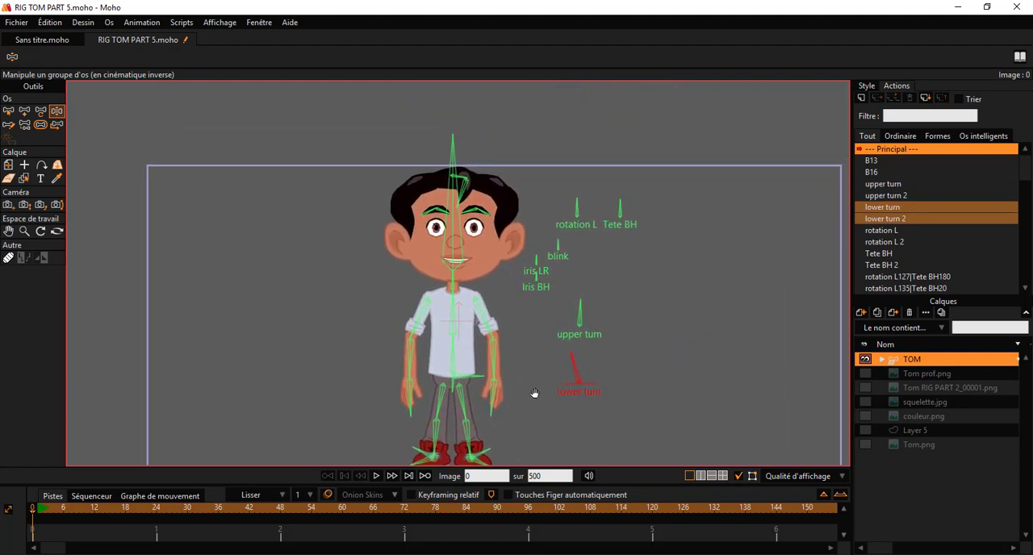
scroll(532, 243, "up", 4)
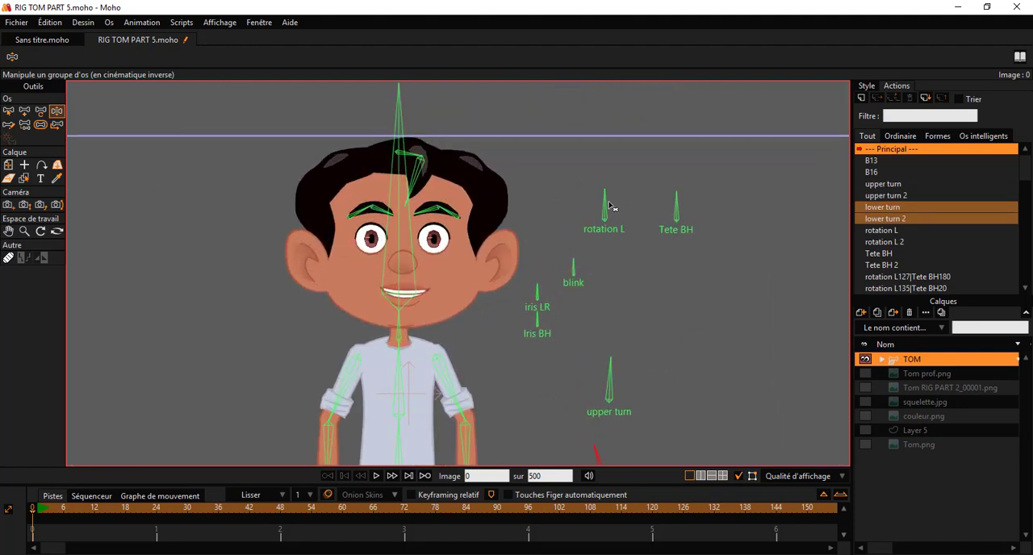
left_click_drag(609, 196, 611, 165)
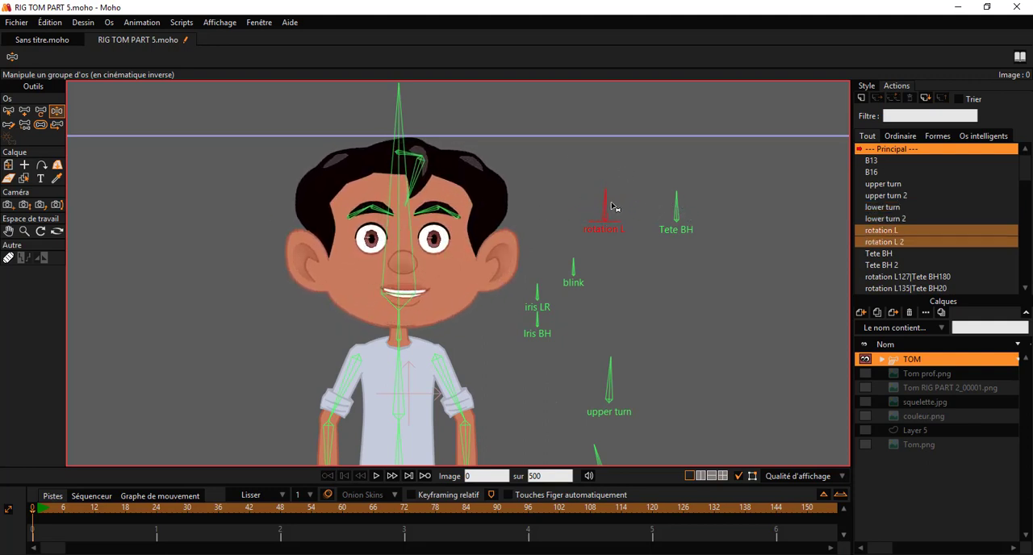
left_click_drag(677, 201, 681, 165)
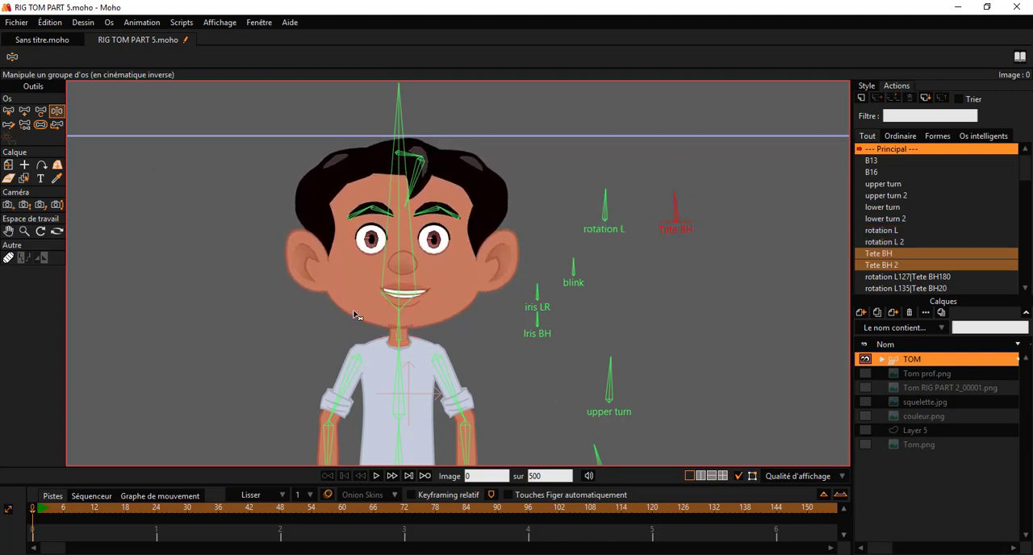
Step: Test the eye controls by manipulating the blink, iris LR and Iris BH bones
scroll(358, 310, "down", 3)
scroll(404, 285, "up", 4)
scroll(536, 284, "up", 1)
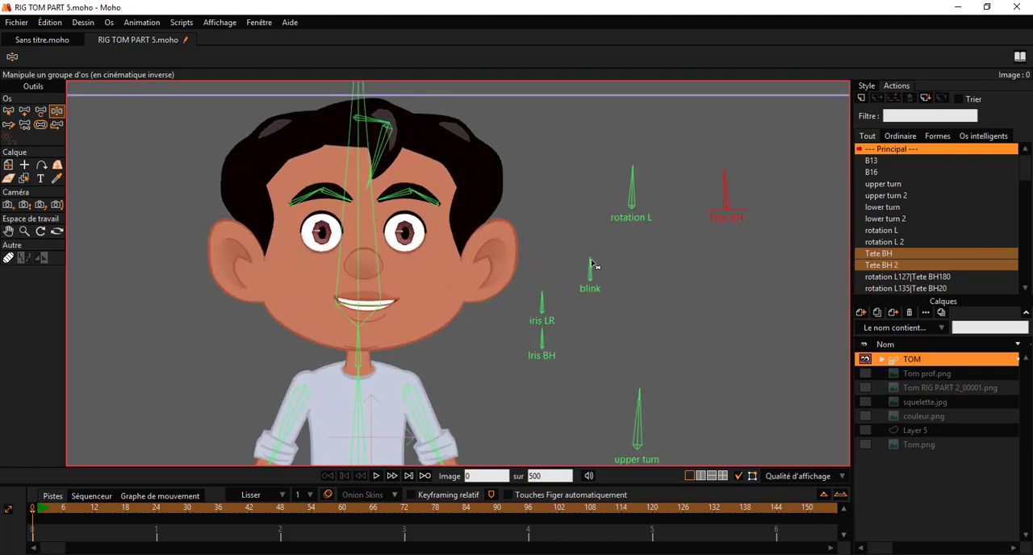
mouse_move(593, 265)
left_mouse_down()
mouse_move(573, 276)
mouse_move(603, 256)
mouse_move(579, 252)
mouse_move(589, 249)
left_mouse_up()
left_click_drag(547, 299, 535, 281)
left_click(541, 337)
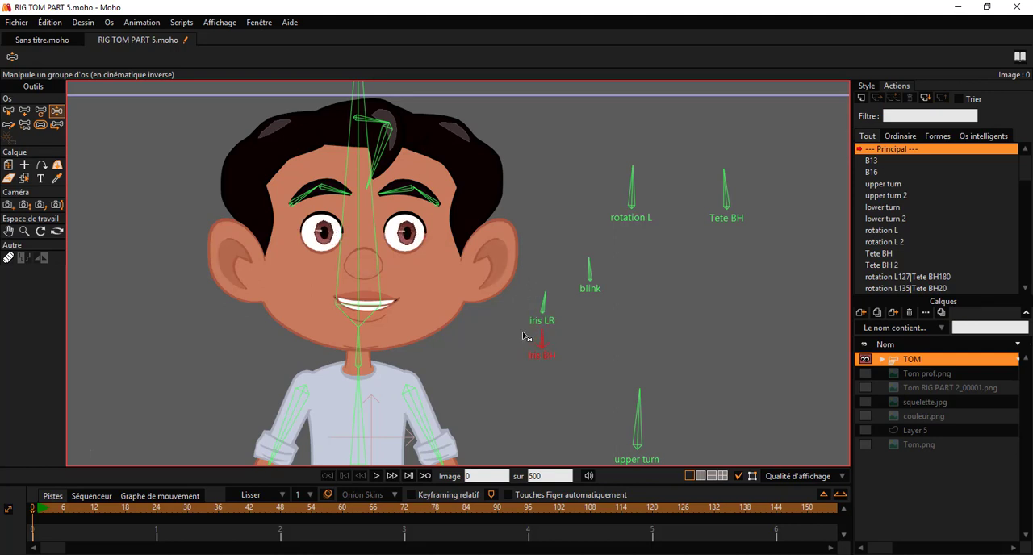
left_click_drag(523, 336, 531, 143)
Step: Test the character's arm bones by pulling the arms away from the body
scroll(551, 309, "down", 2)
scroll(462, 343, "up", 2)
scroll(523, 350, "down", 3)
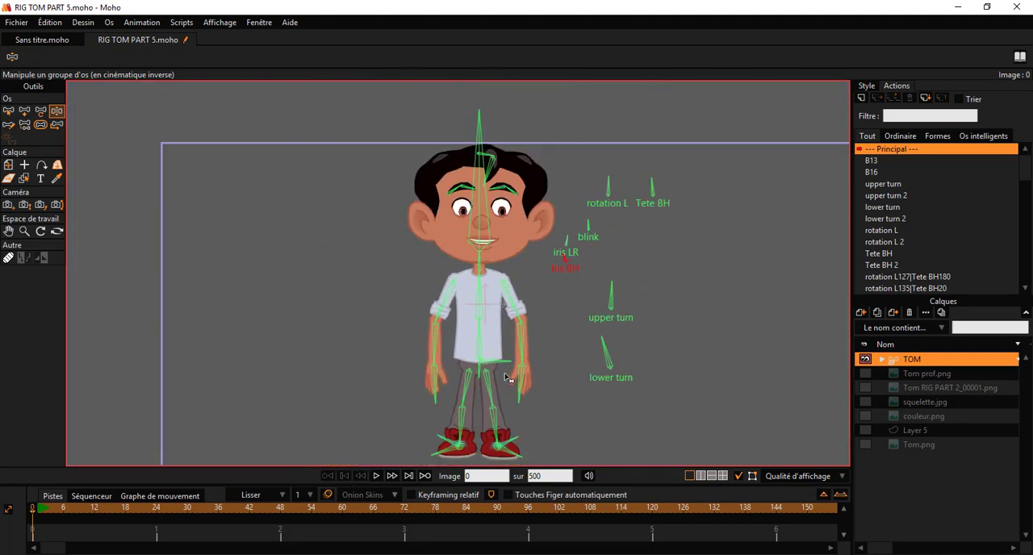
left_click_drag(506, 376, 500, 302)
left_click_drag(421, 325, 363, 327)
left_click(523, 327)
Step: Test the leg and hip bones by moving both feet sideways and lowering the pelvis
left_click_drag(480, 327, 611, 434)
scroll(458, 375, "down", 1)
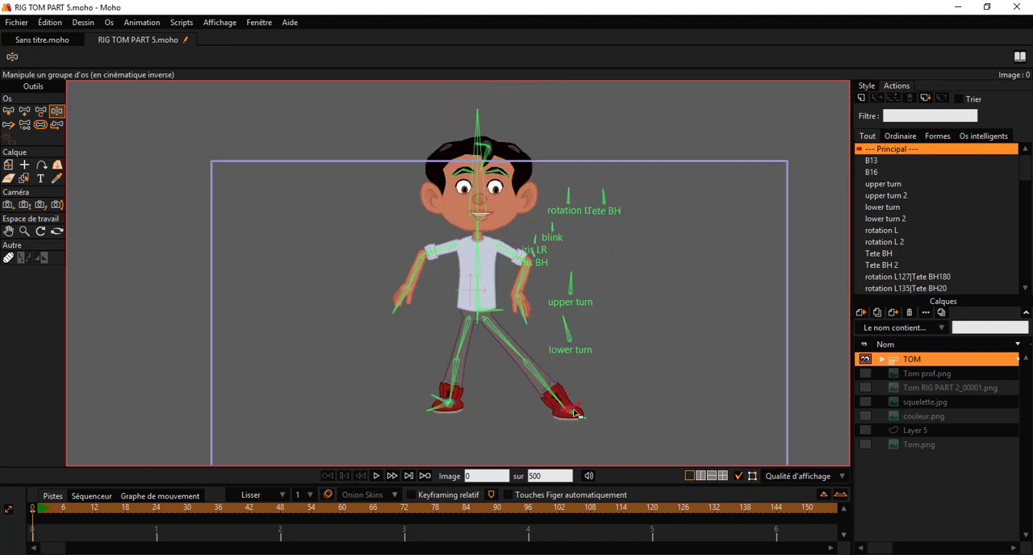
left_click_drag(569, 404, 503, 400)
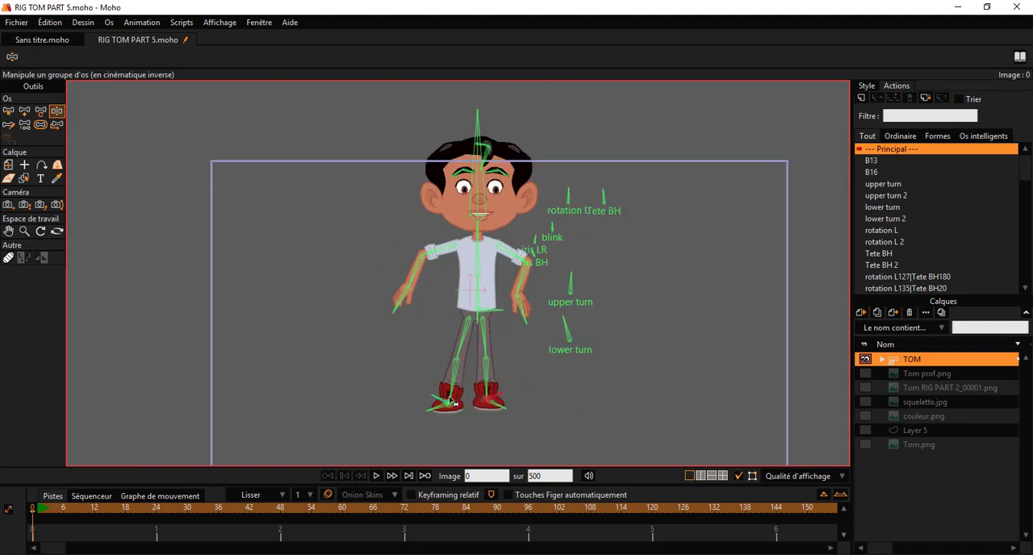
left_click_drag(440, 395, 390, 403)
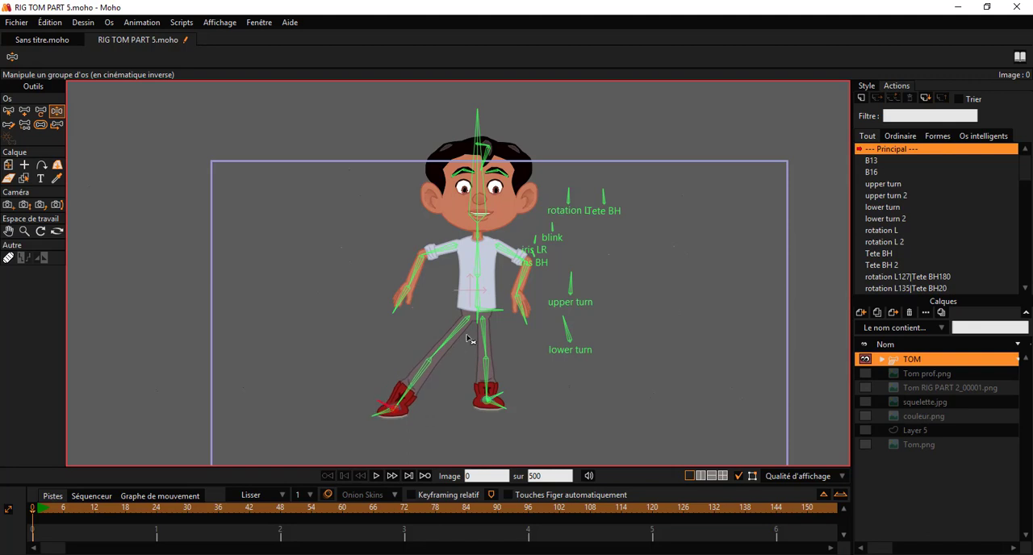
left_click_drag(502, 314, 467, 363)
Step: End the test pose by switching to the Select Bone tool and deselect all bones
scroll(456, 238, "up", 2)
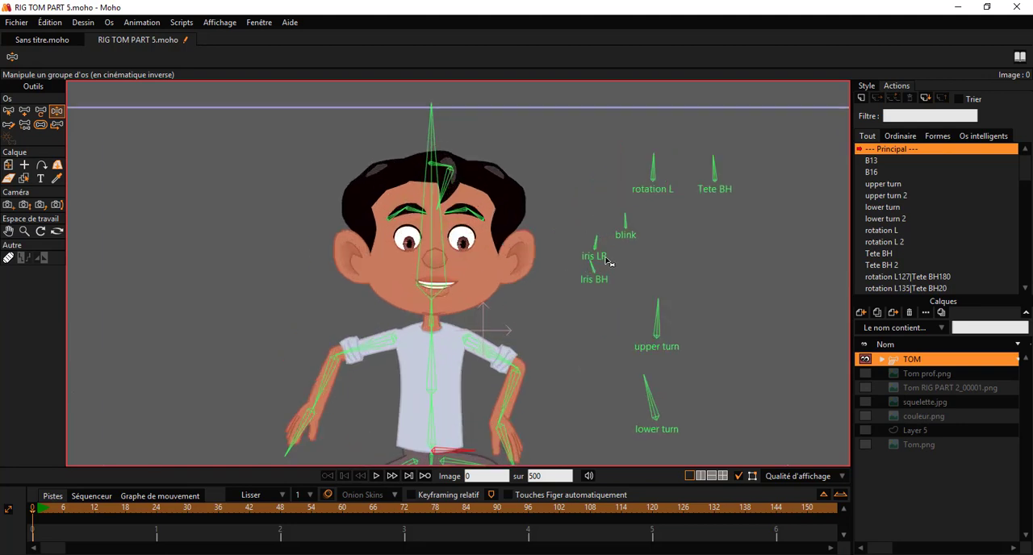
left_click(595, 265)
scroll(560, 277, "down", 2)
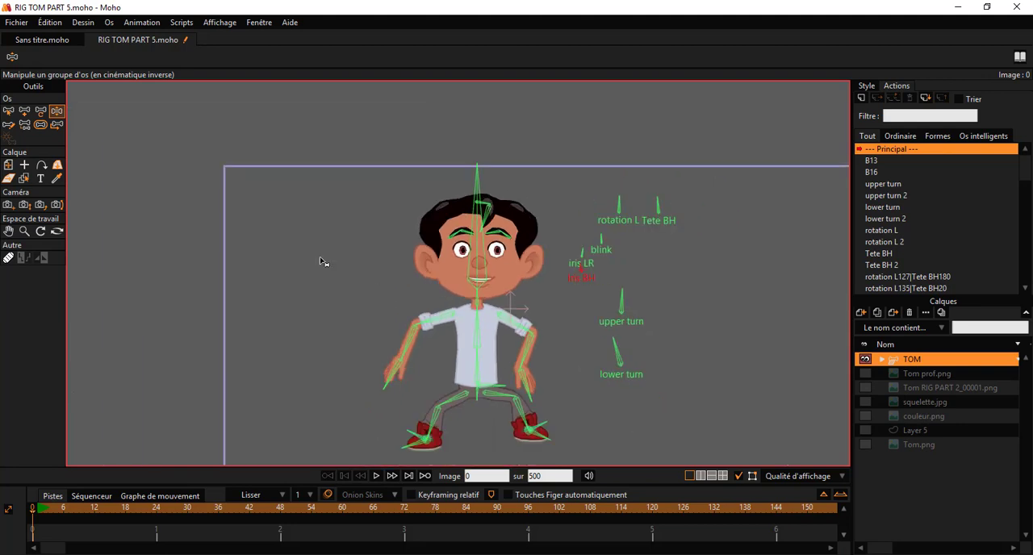
left_click(8, 111)
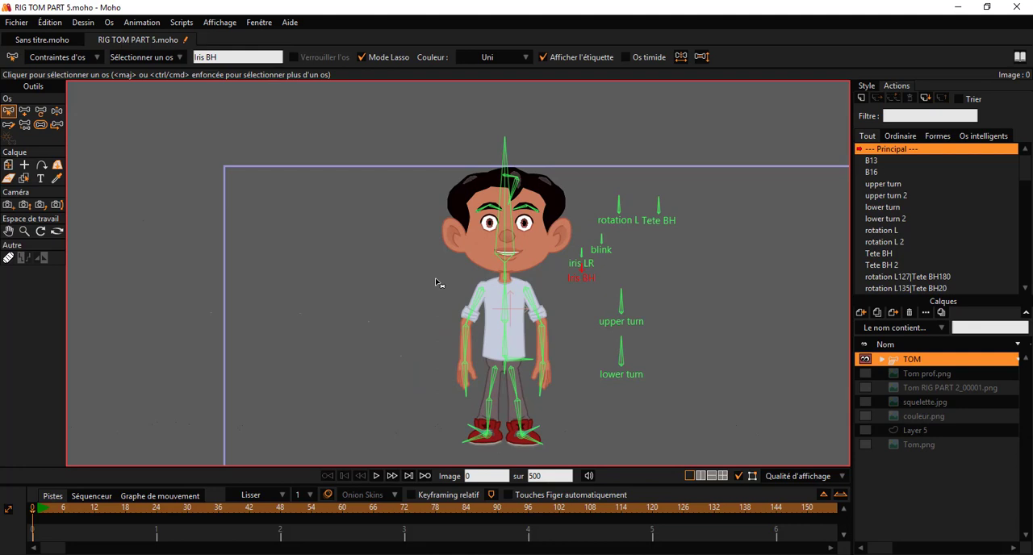
scroll(529, 361, "up", 2)
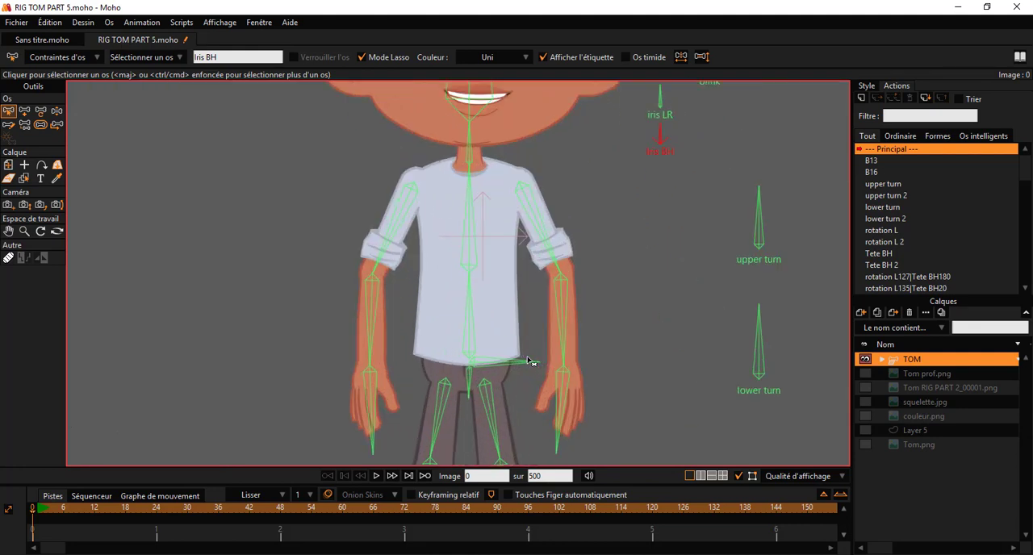
left_click(509, 197)
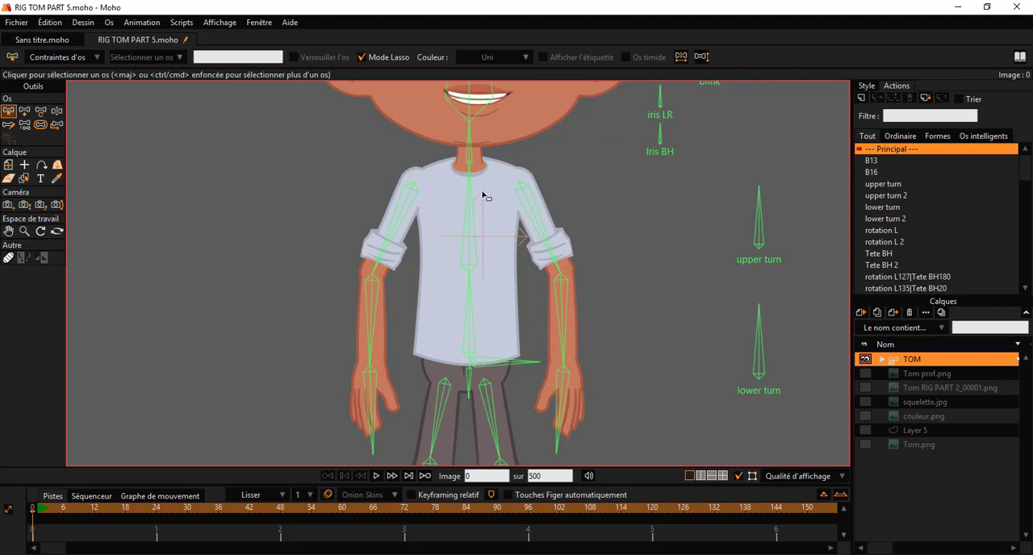
Step: Switch the mouth in the BOUCHE layer, inside the TETE group of TOM, to the degueue shape
left_click_drag(488, 186, 494, 384)
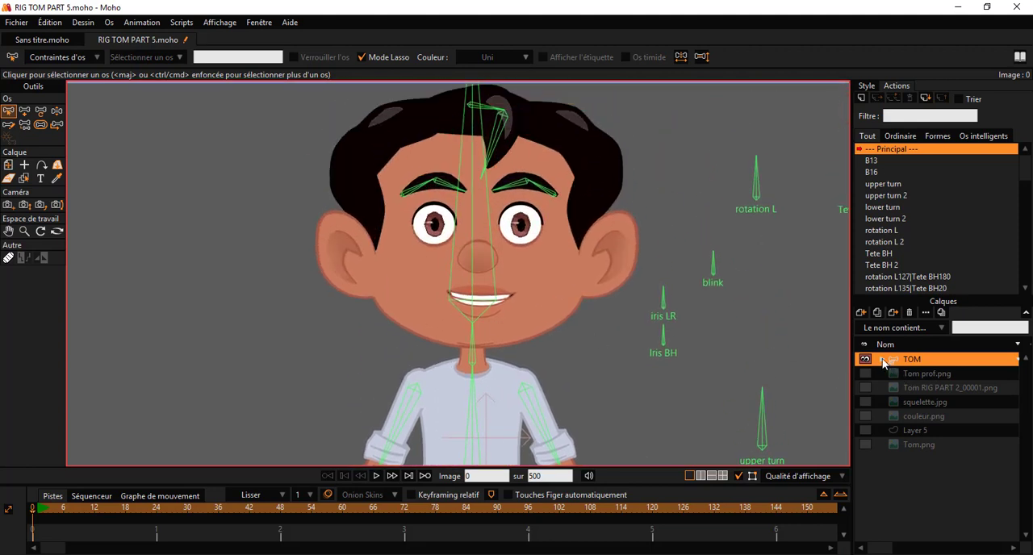
left_click(883, 360)
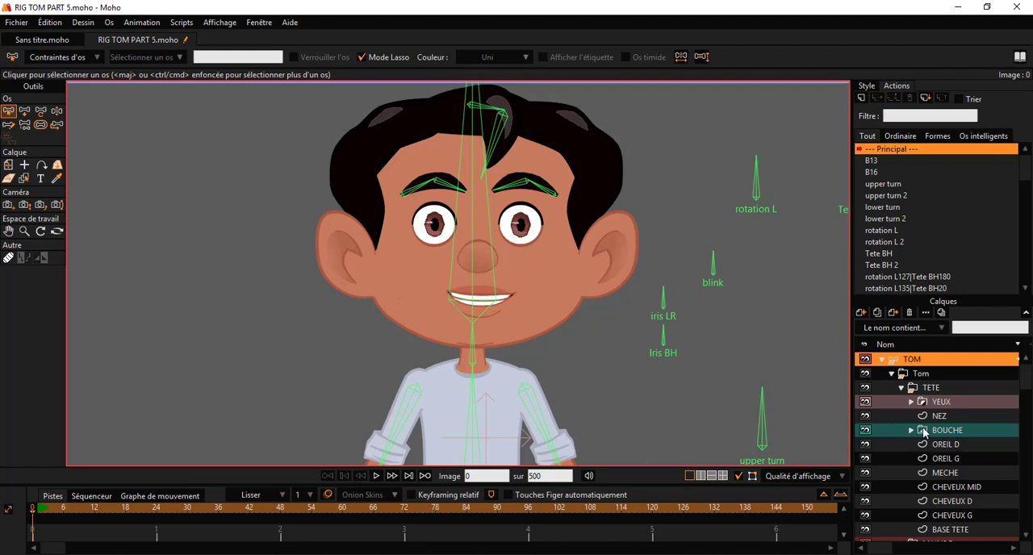
left_click(925, 433)
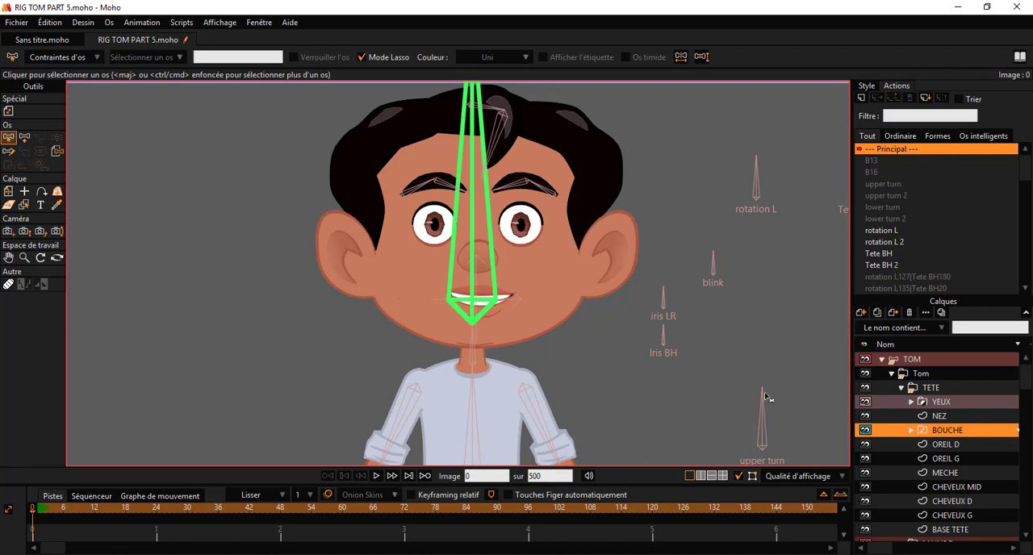
left_click(261, 24)
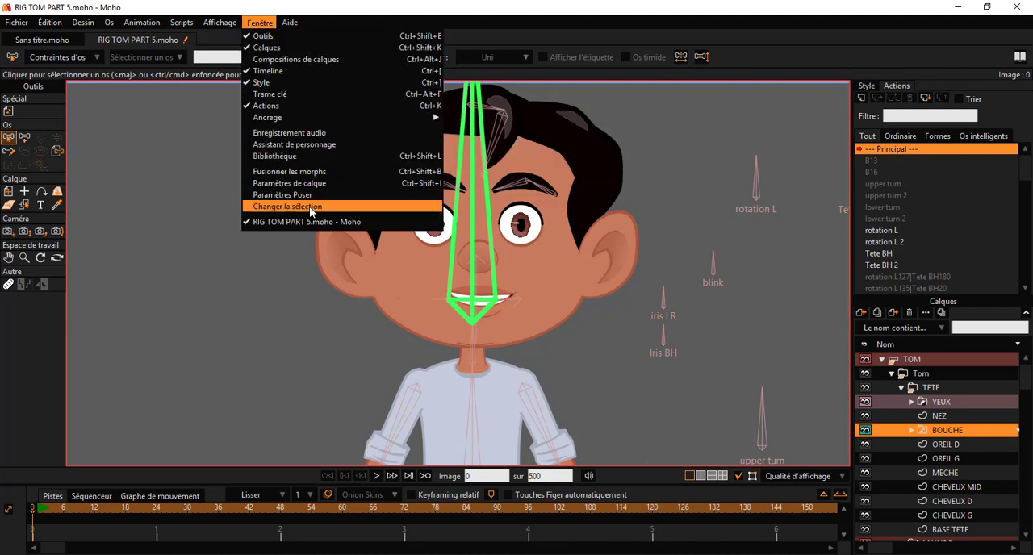
left_click(286, 207)
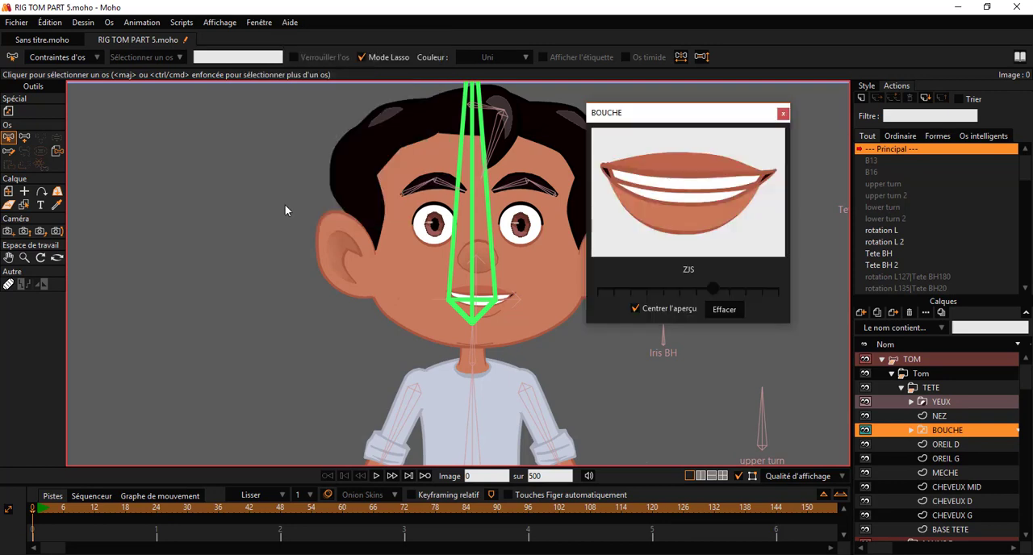
left_click_drag(650, 119, 735, 114)
left_click_drag(798, 280, 733, 287)
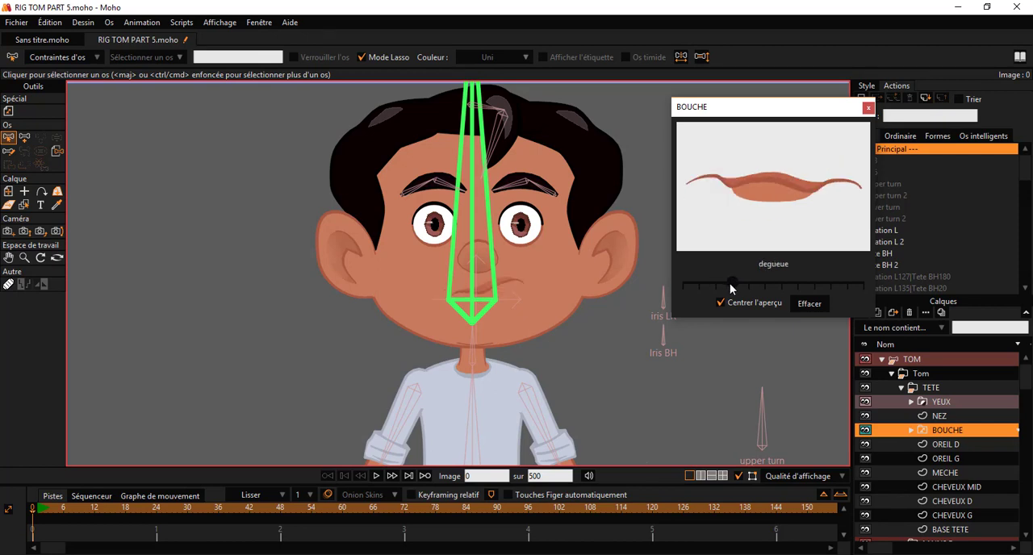
left_click(868, 107)
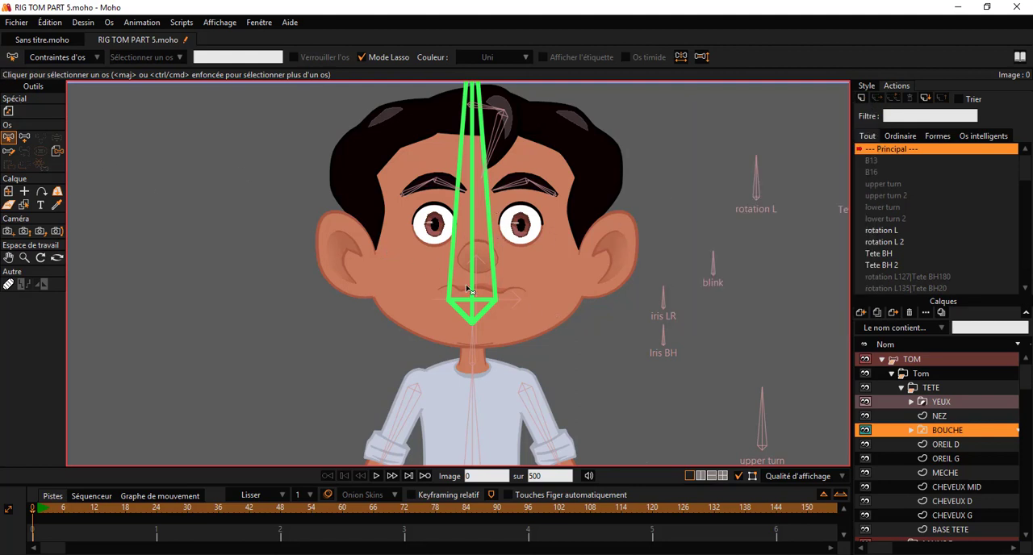
Step: Hide the large head bone B4 of the TOM rig
left_click(901, 363)
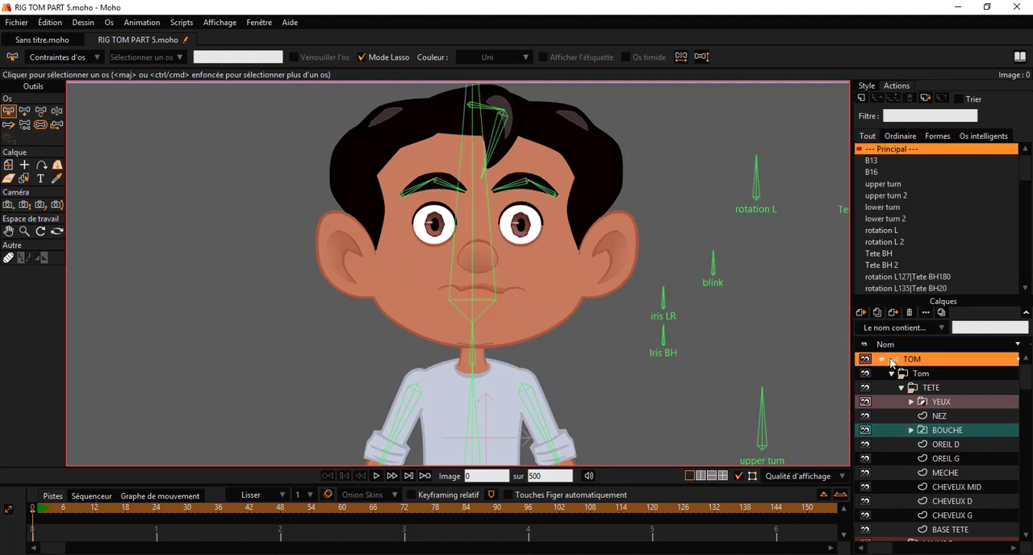
left_click(475, 225)
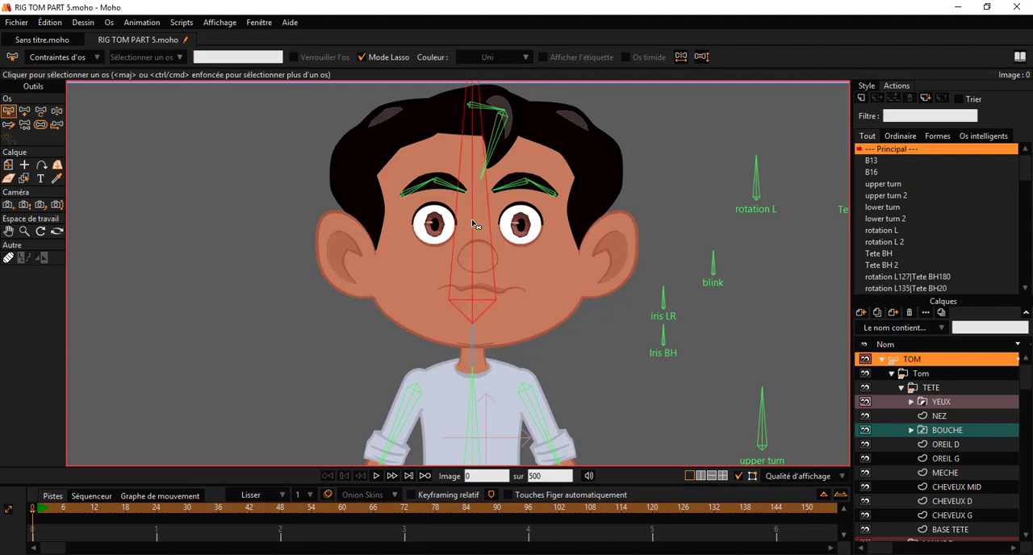
left_click(110, 23)
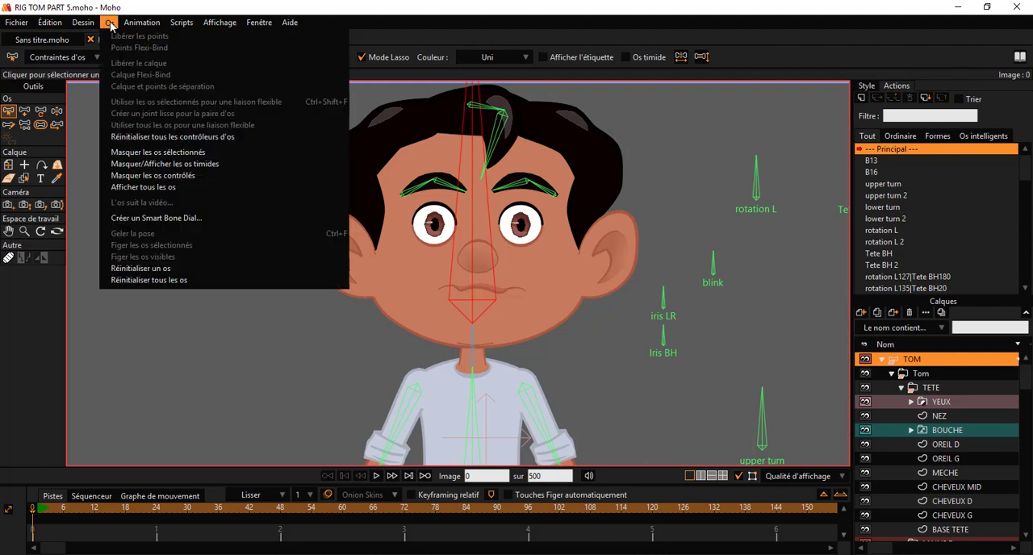
left_click(149, 153)
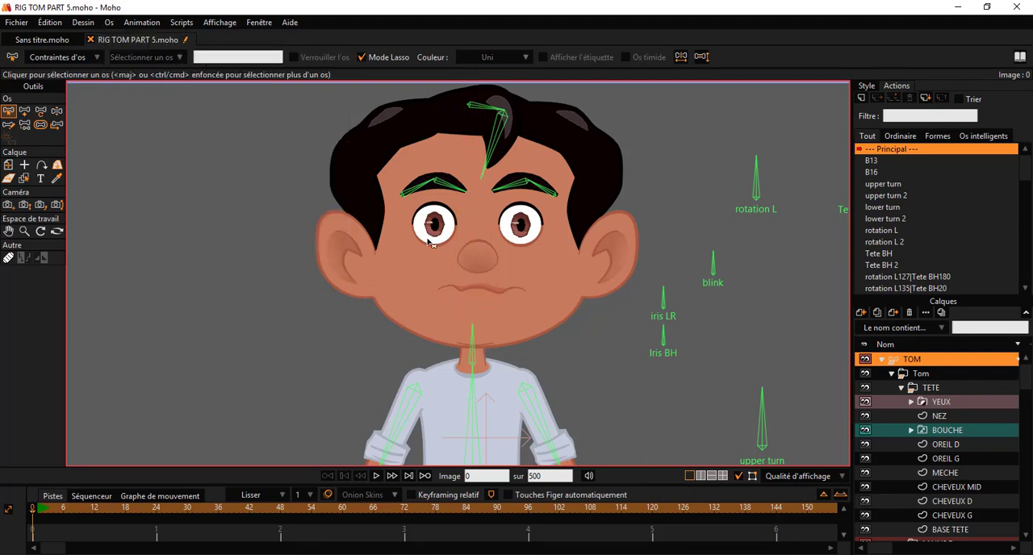
Step: Try the W OU shape on the BOUCHE switch layer, and set the mouth to MBP
left_click(932, 434)
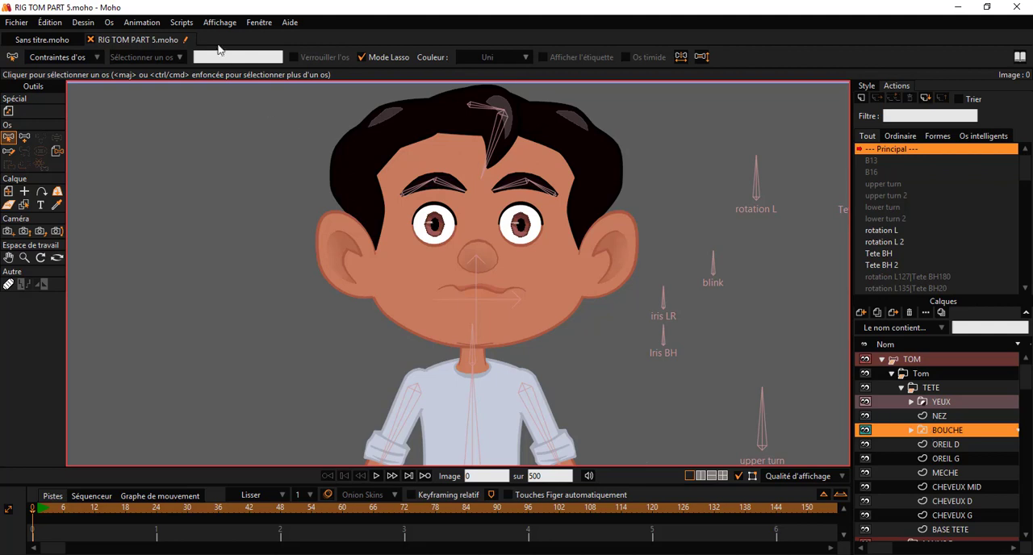
left_click(257, 23)
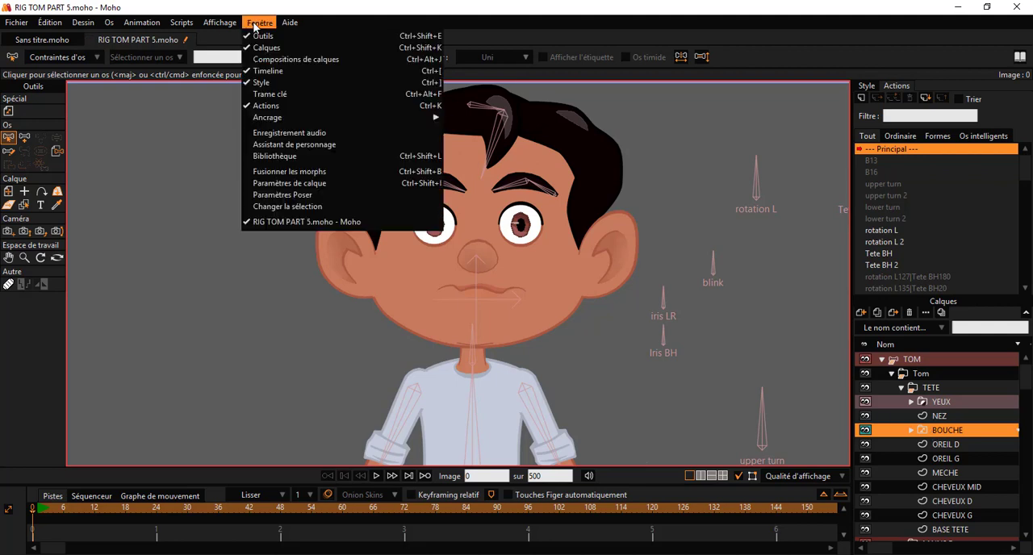
left_click(288, 207)
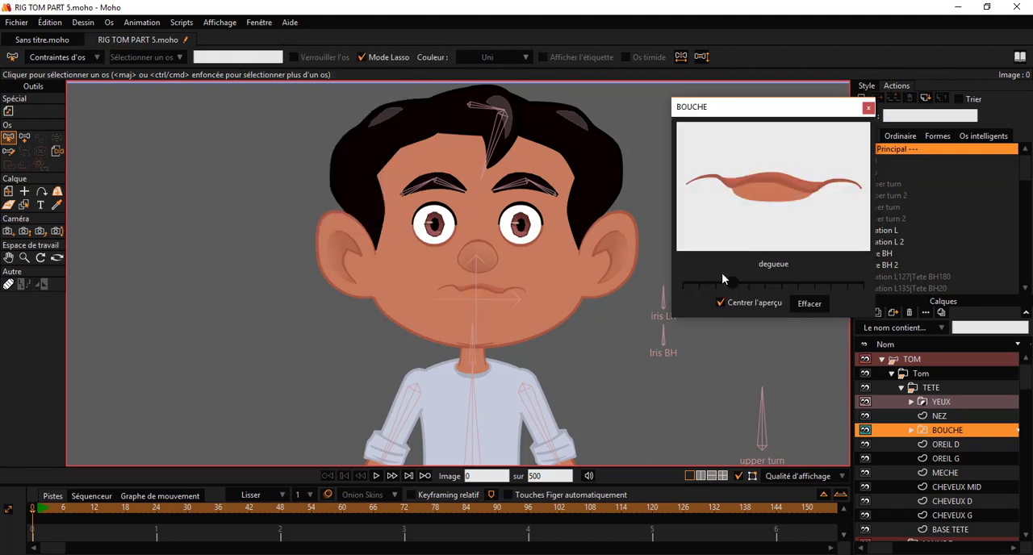
mouse_move(733, 284)
left_mouse_down()
mouse_move(687, 282)
mouse_move(860, 283)
mouse_move(751, 278)
left_mouse_up()
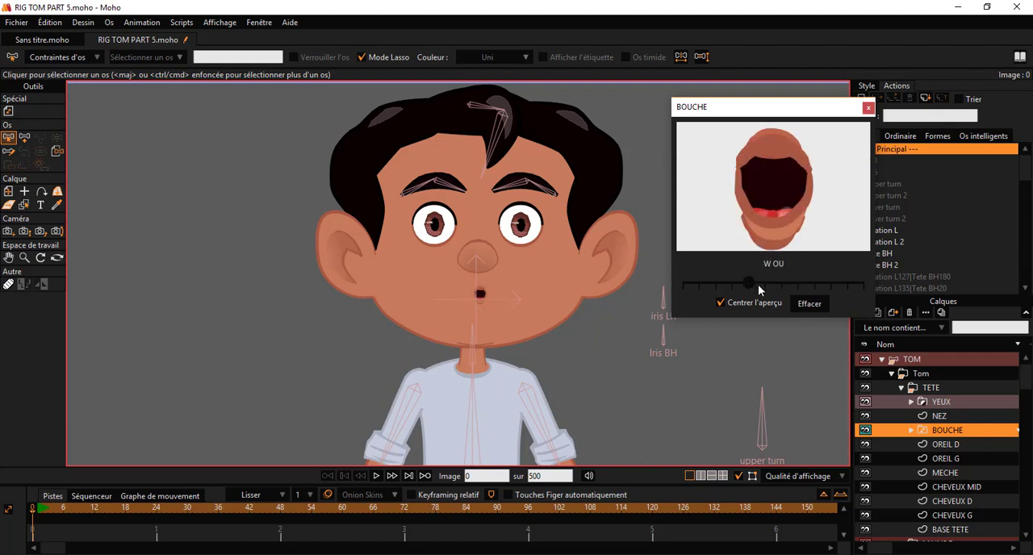
left_click_drag(758, 287, 862, 291)
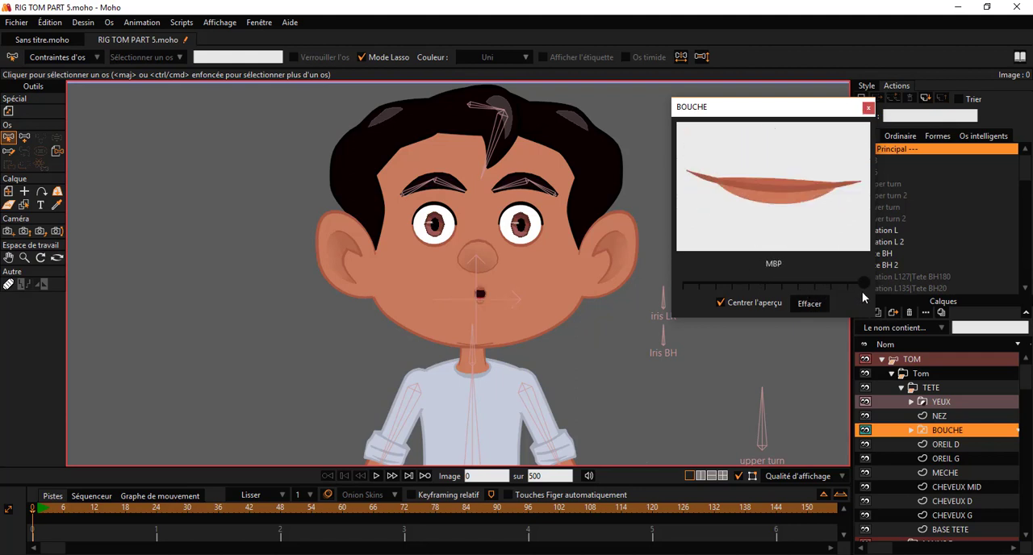
left_click(869, 108)
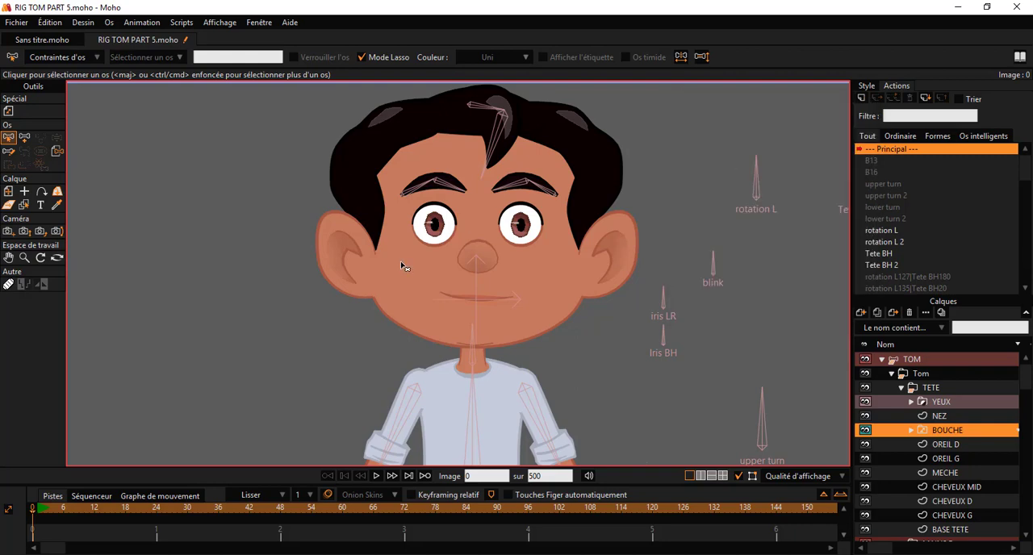
Step: Collapse the TETE group and open the switch selection window for the MAINS D hand layer
scroll(403, 268, "down", 4)
scroll(473, 352, "up", 4)
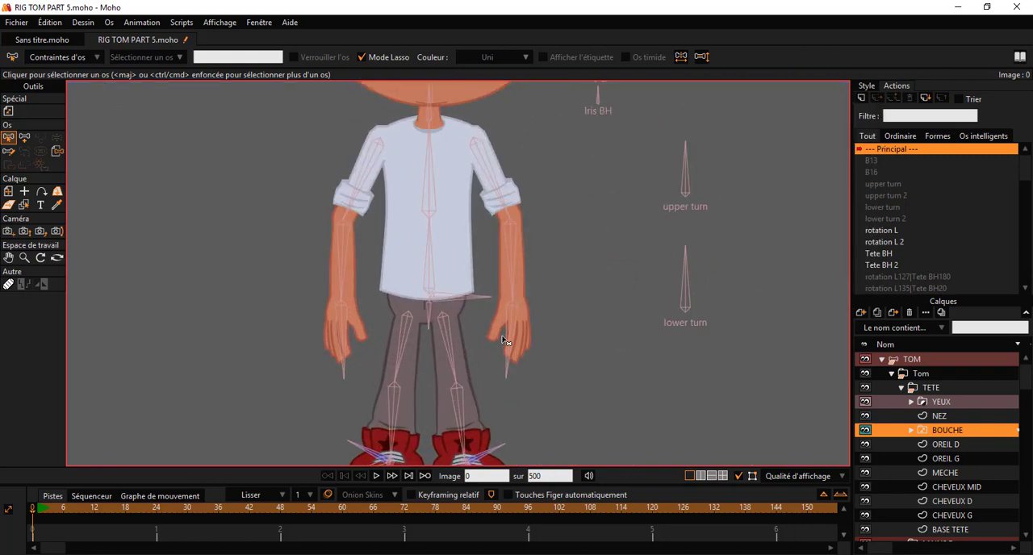
scroll(502, 340, "up", 2)
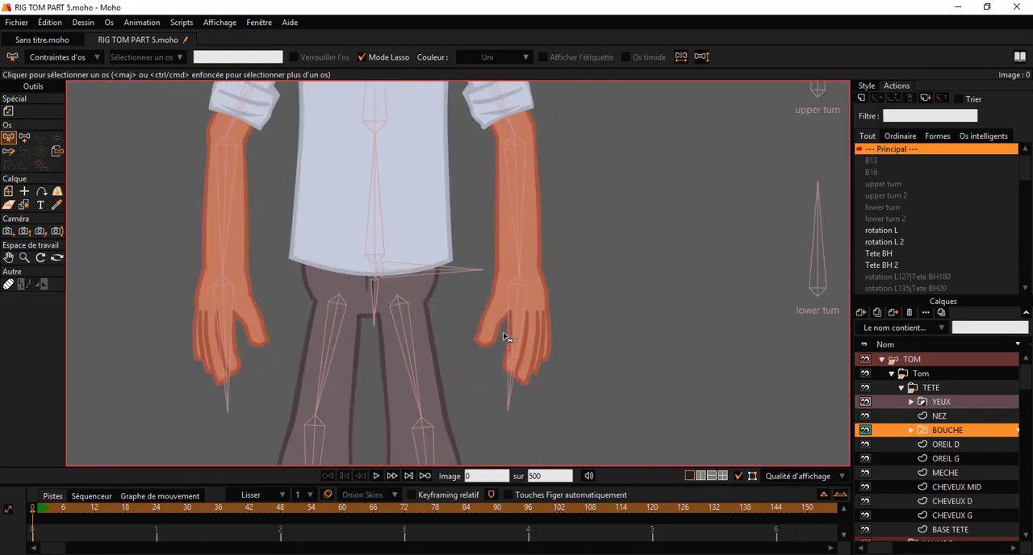
left_click(901, 390)
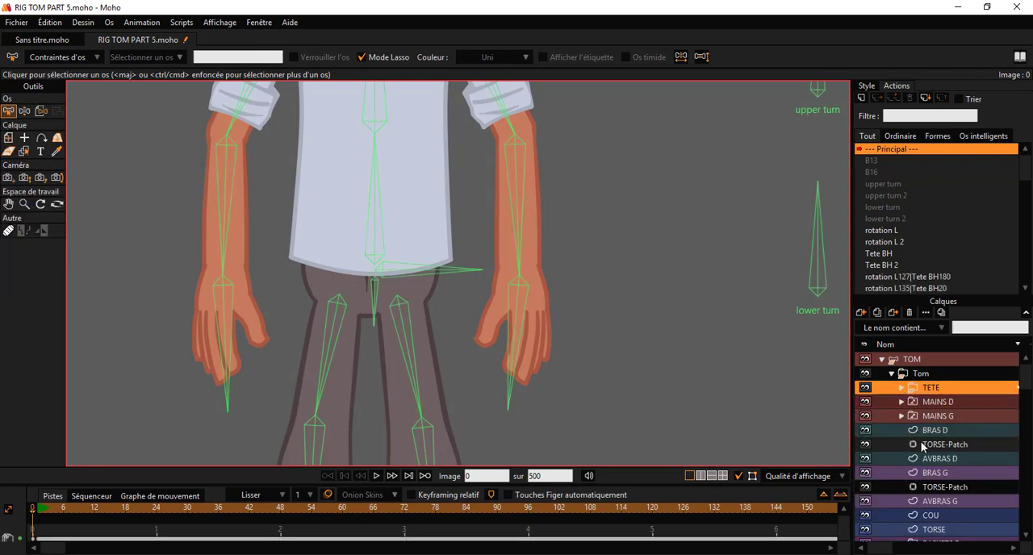
left_click(939, 404)
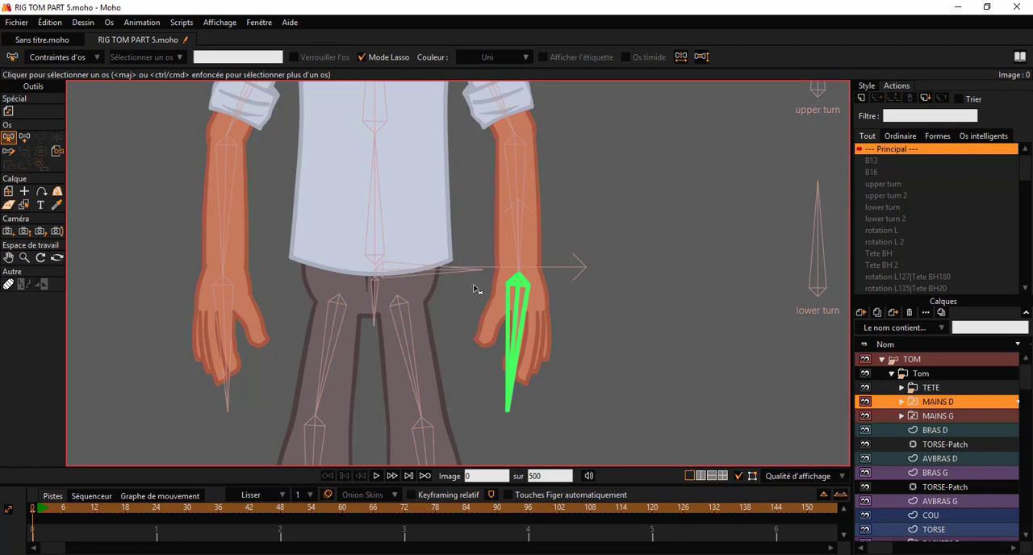
left_click(257, 23)
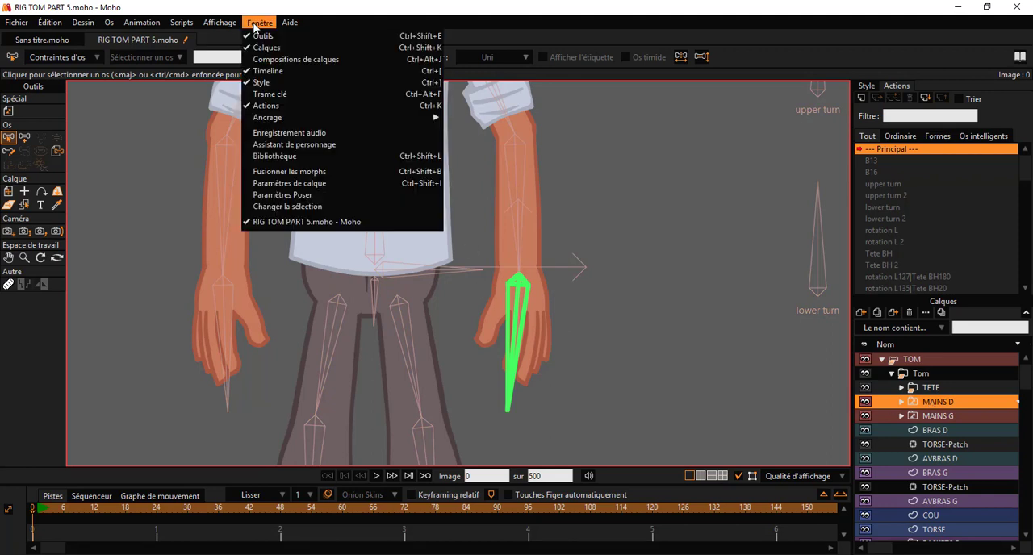
left_click(315, 209)
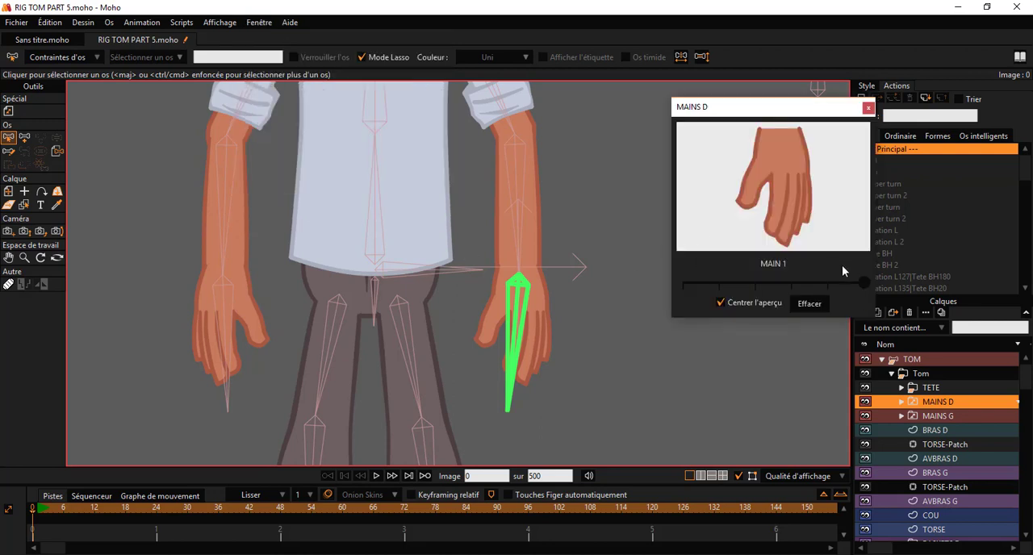
Step: Test the MAINS D hand shapes in sequence from MAIN 2 through MAIN 6
scroll(565, 309, "up", 3)
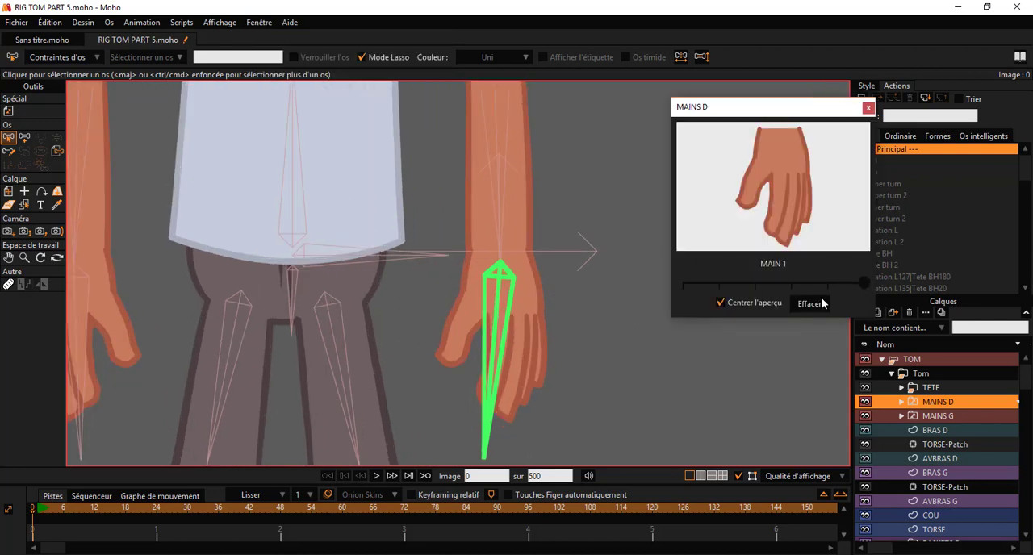
left_click_drag(848, 277, 840, 277)
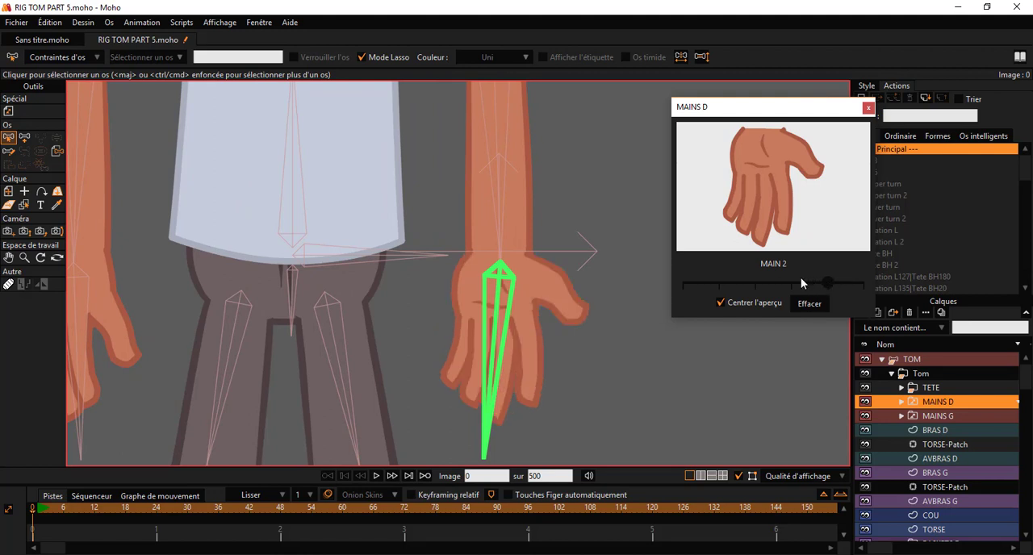
left_click(801, 277)
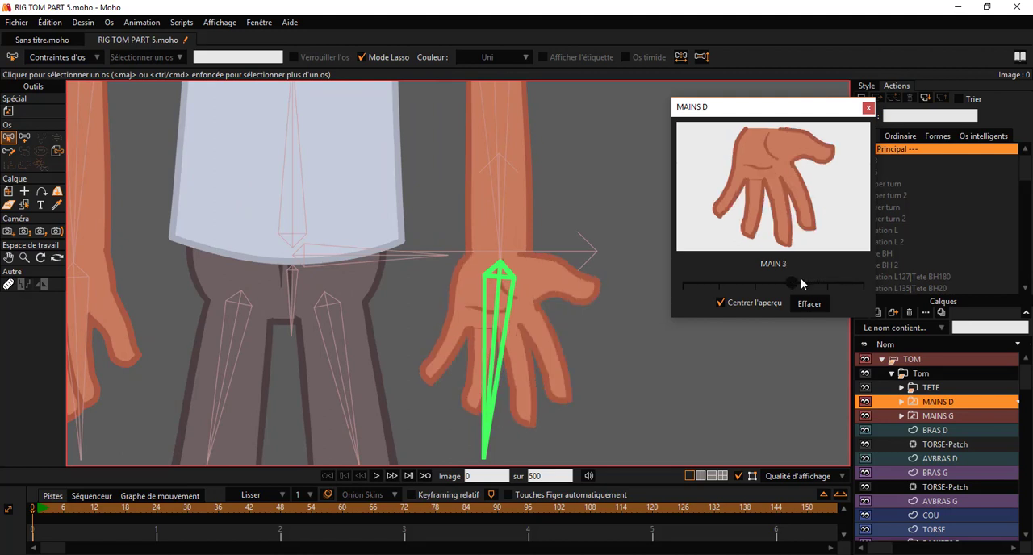
left_click(759, 282)
left_click(731, 279)
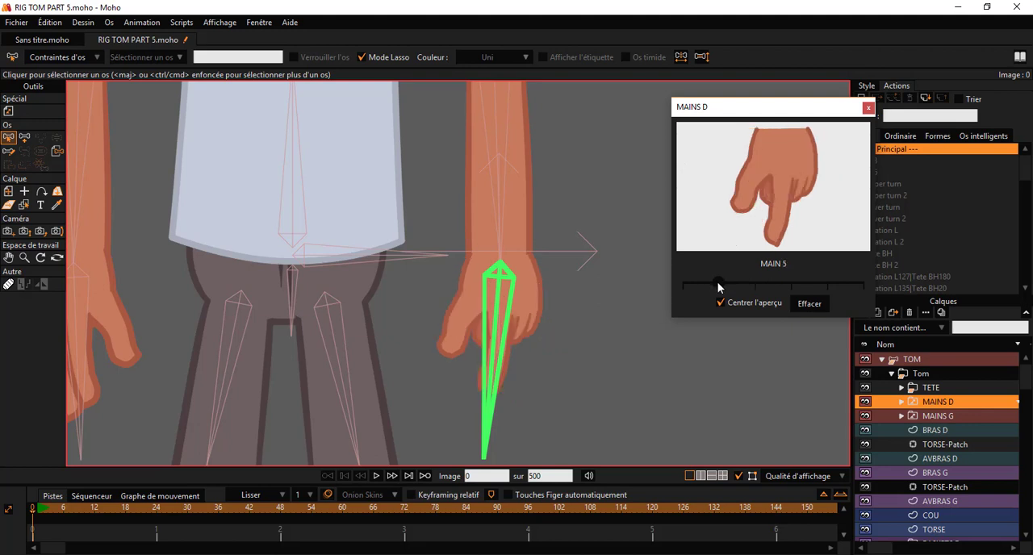
left_click(697, 280)
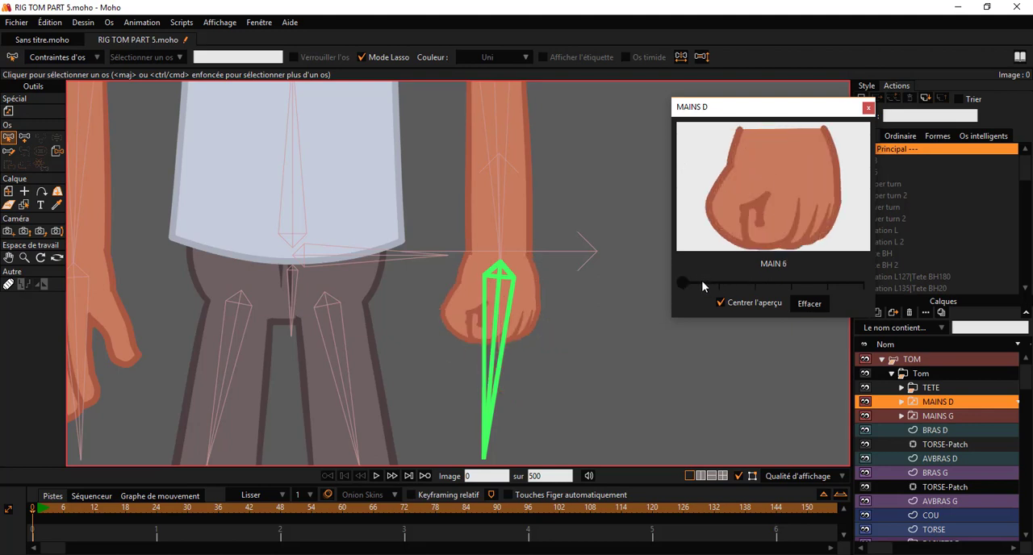
Step: Step the MAINS D hand back through MAIN 5, MAIN 4, MAIN 3 and MAIN 2 to MAIN 1
left_click(716, 283)
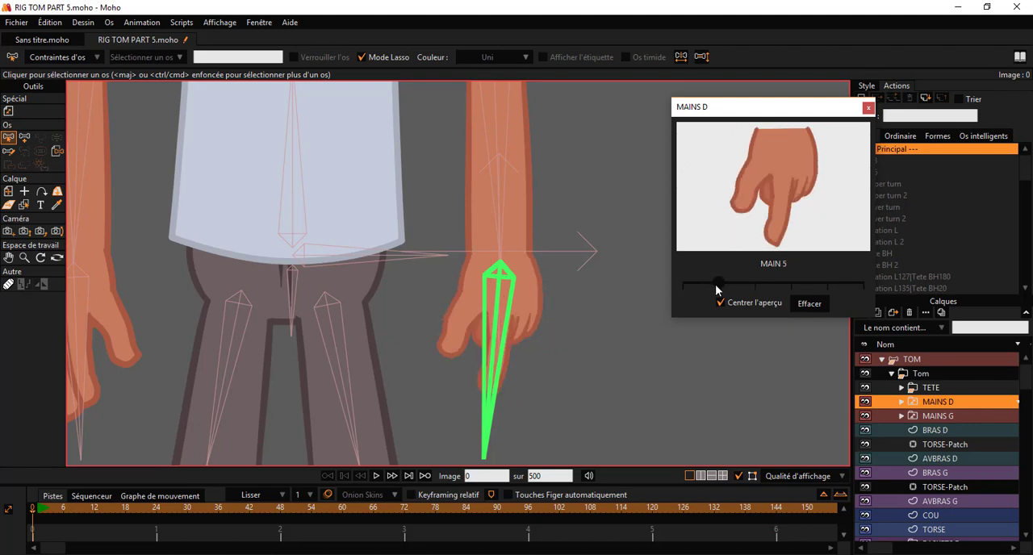
left_click(765, 283)
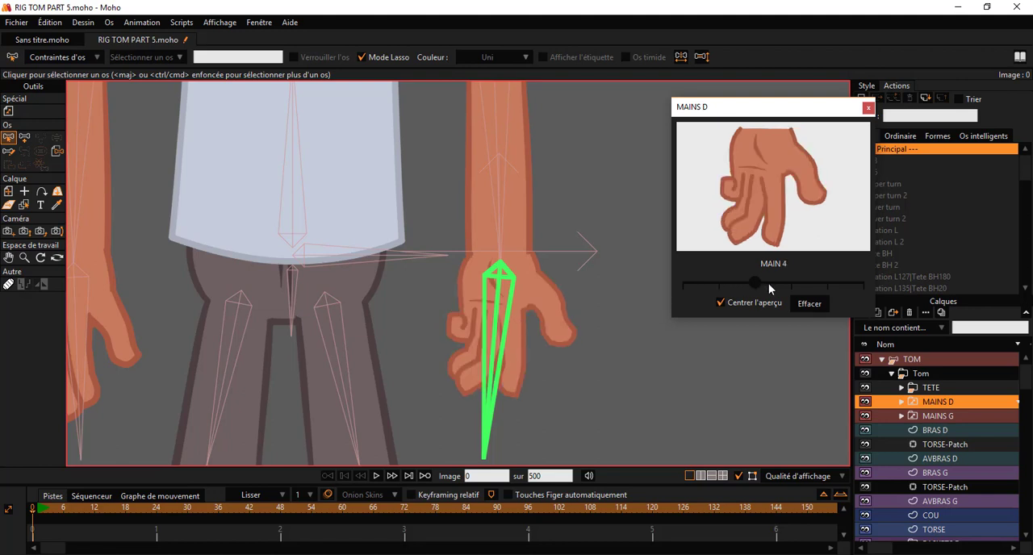
left_click(787, 287)
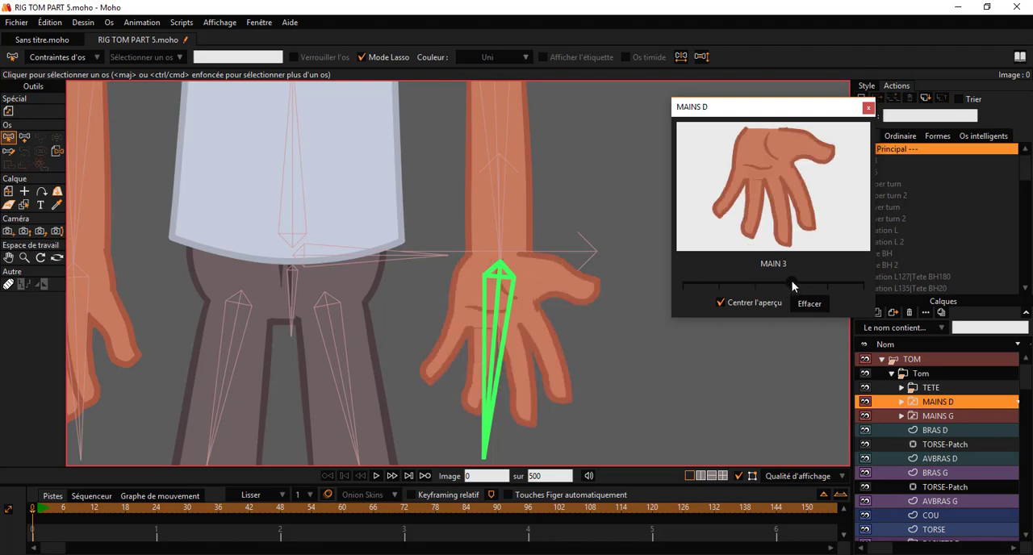
left_click(825, 285)
scroll(490, 285, "down", 3)
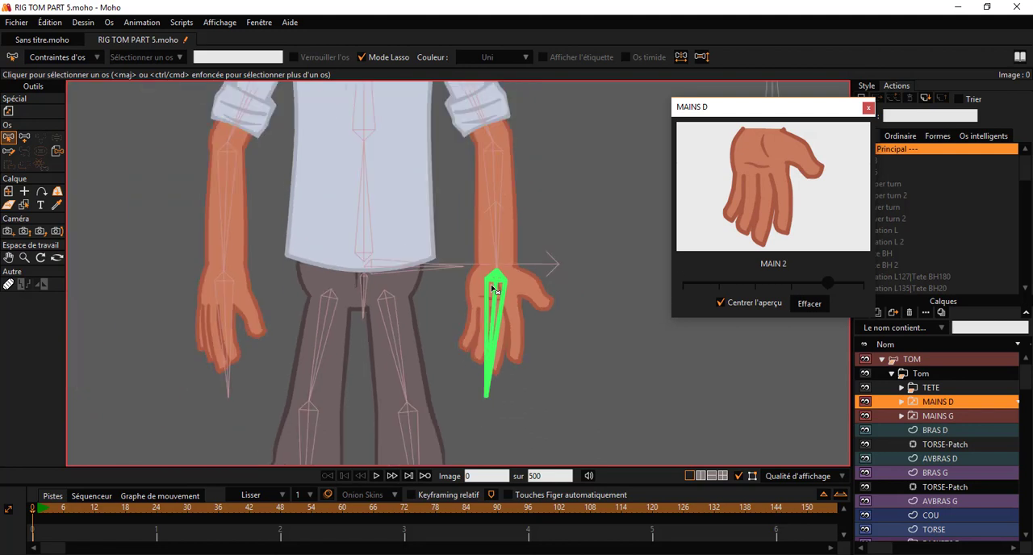
left_click(833, 284)
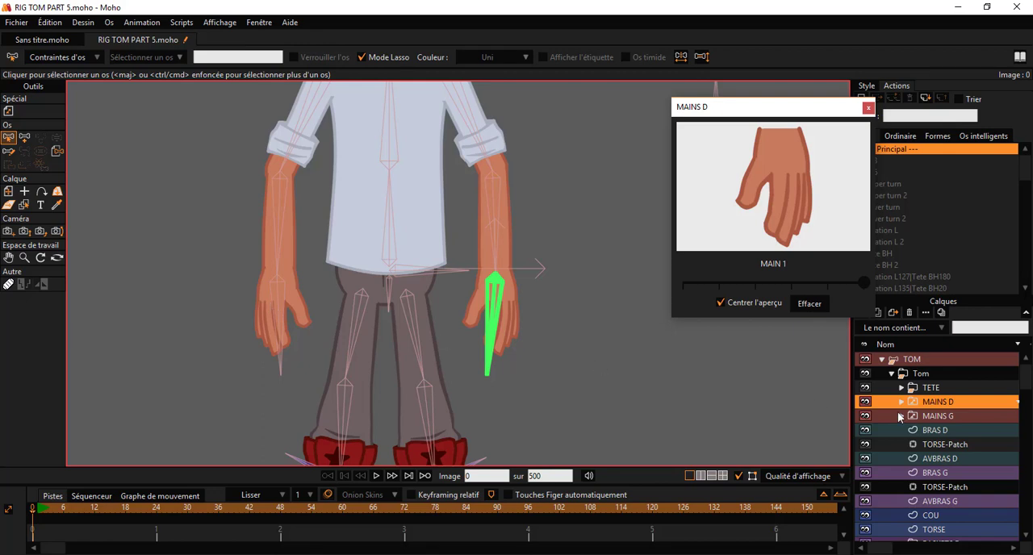
Step: Test the MAIN 3 shape on the MAINS G hand layer and return it to MAIN 1
left_click(926, 418)
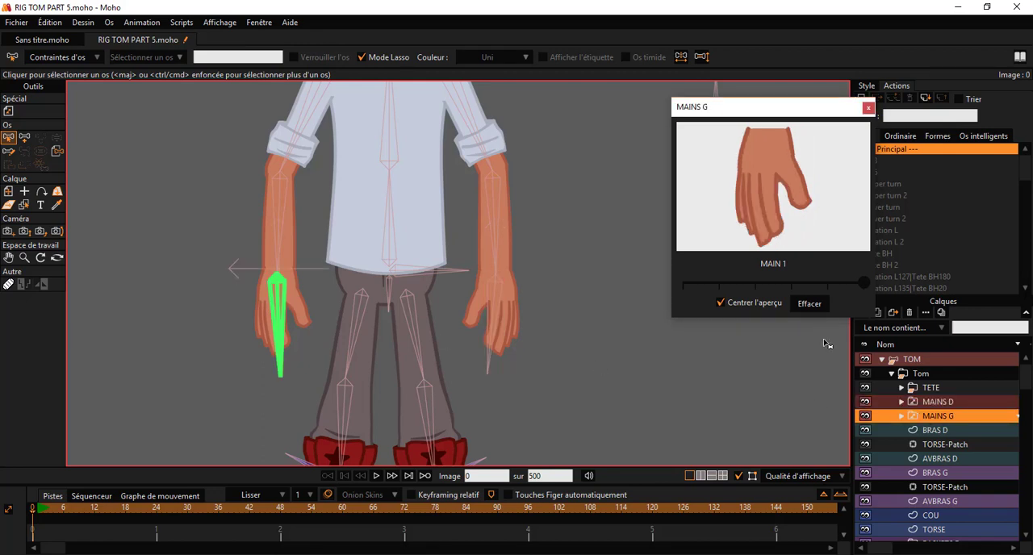
left_click_drag(864, 284, 783, 282)
scroll(339, 286, "up", 5)
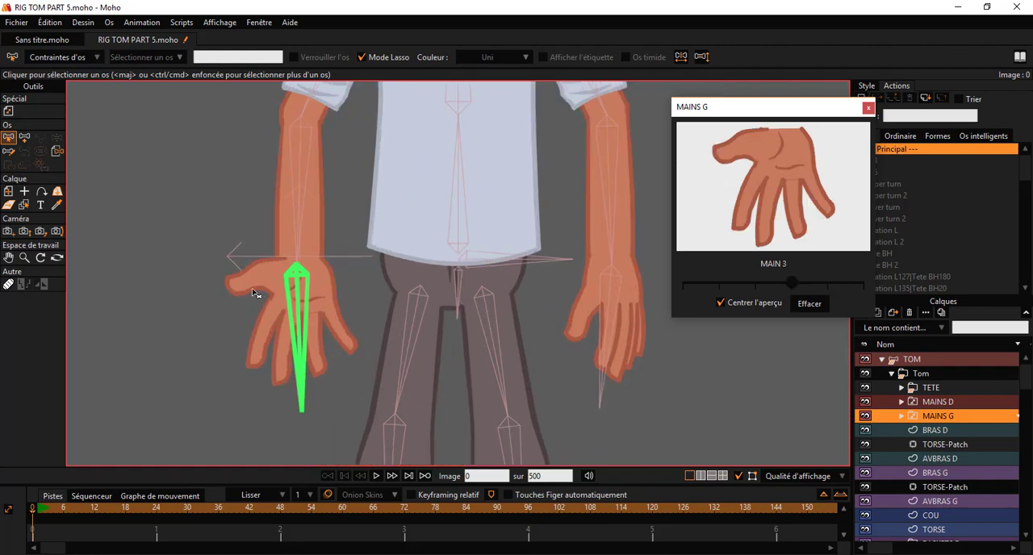
scroll(339, 286, "down", 1)
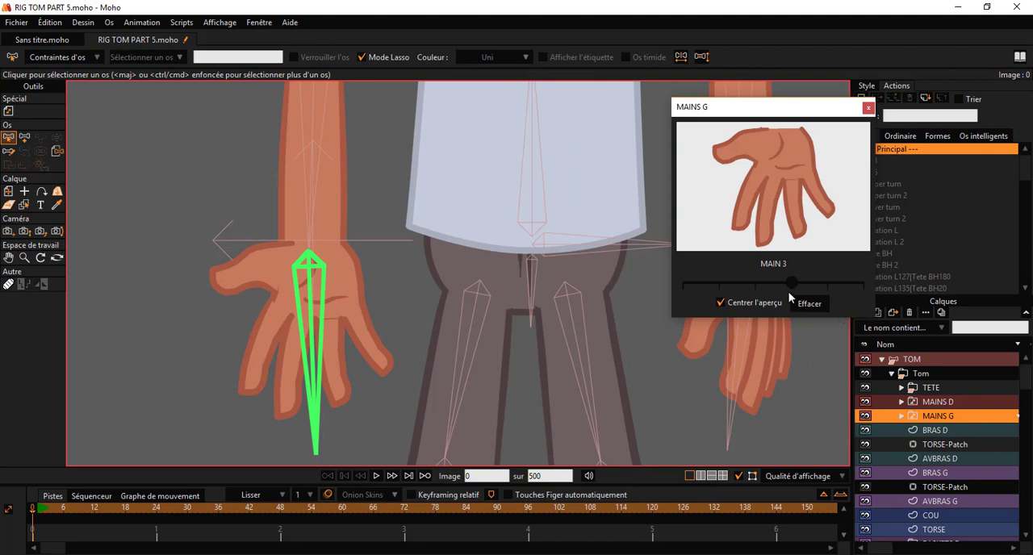
left_click_drag(789, 283, 864, 297)
scroll(334, 265, "down", 5)
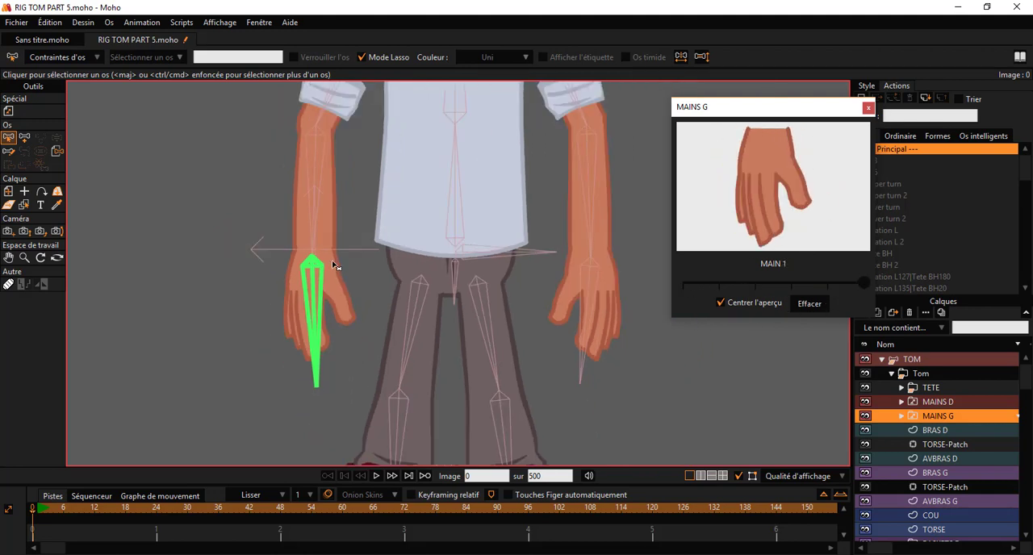
Step: Switch the shoe in the BASKETS D layer to the BASKET 3 shape
scroll(430, 322, "up", 5)
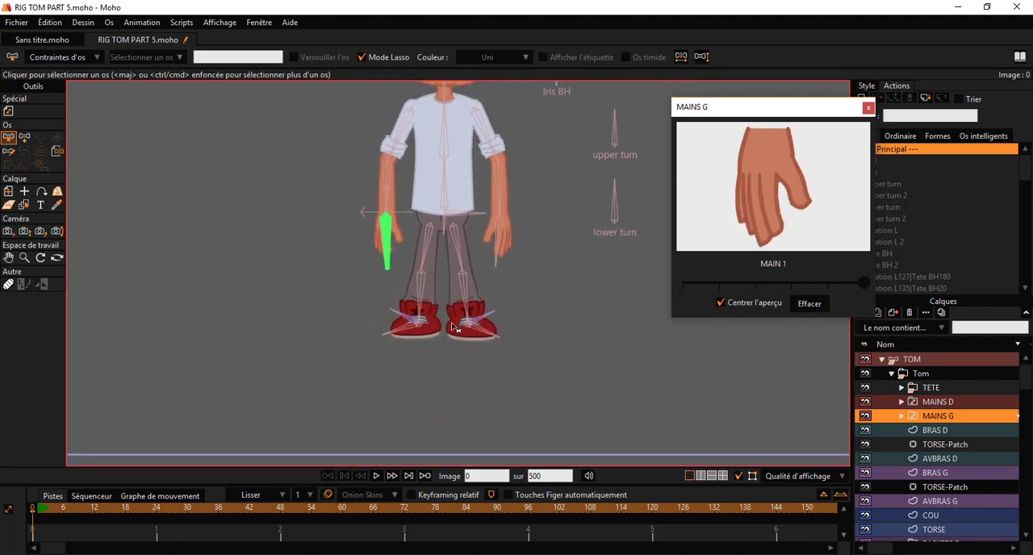
scroll(989, 487, "down", 1)
scroll(988, 493, "down", 1)
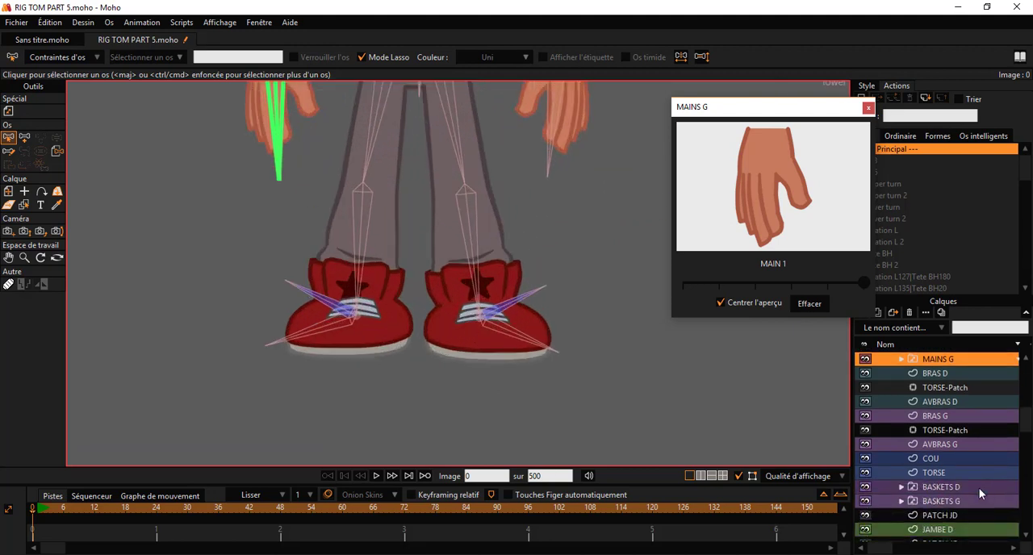
left_click(943, 475)
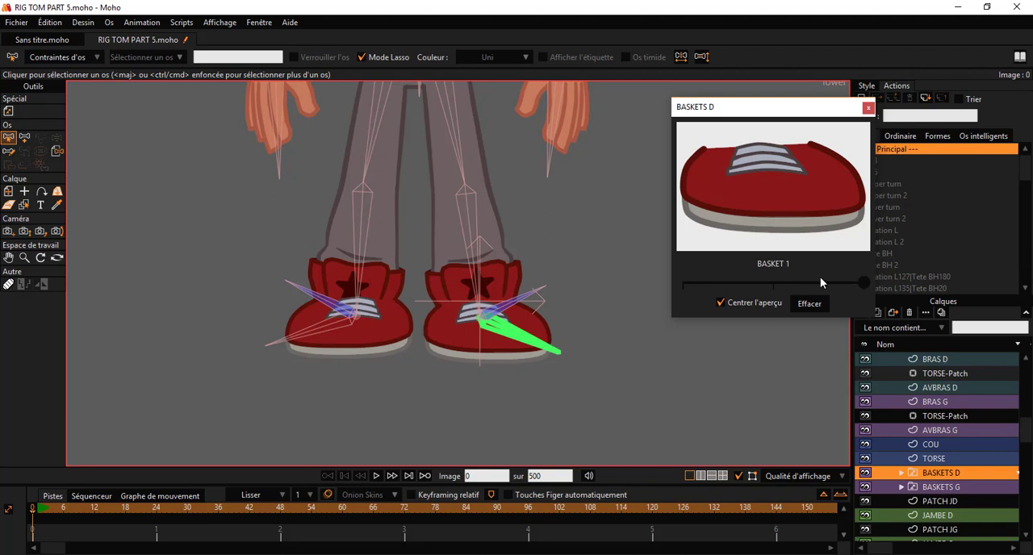
left_click_drag(819, 277, 683, 283)
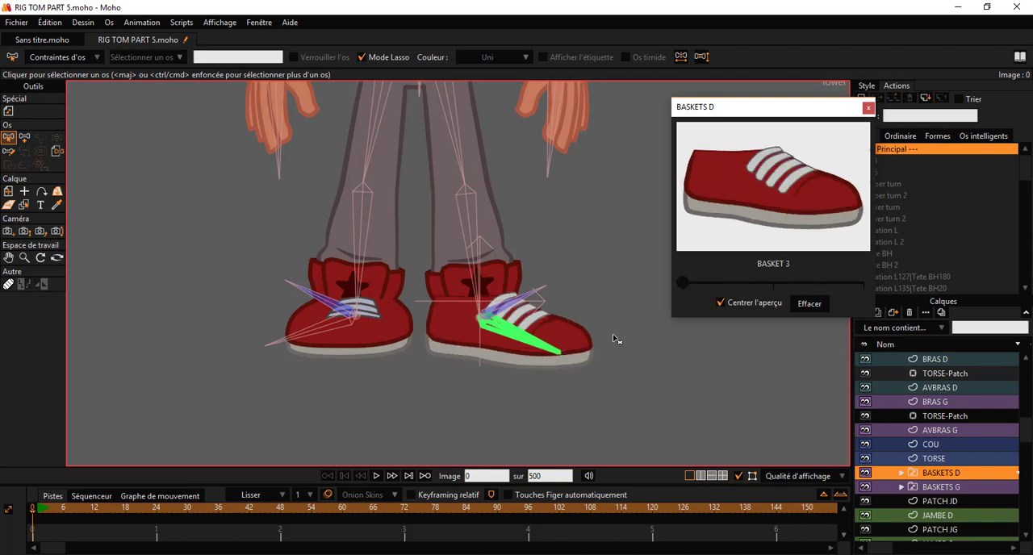
Step: Test the BASKET 2 and BASKET 1 shapes on the BASKETS D shoe and return it to BASKET 3
scroll(493, 315, "up", 3)
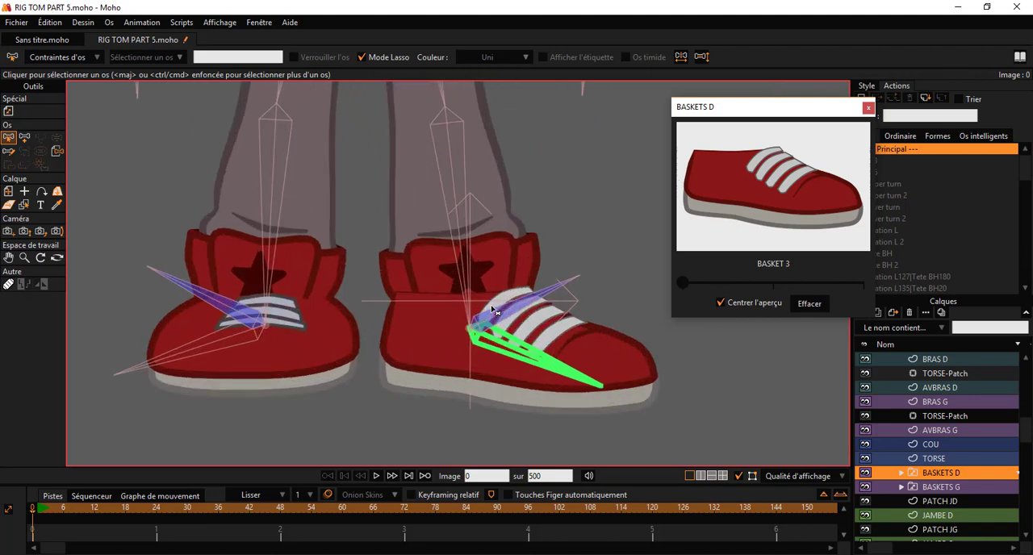
left_click(732, 283)
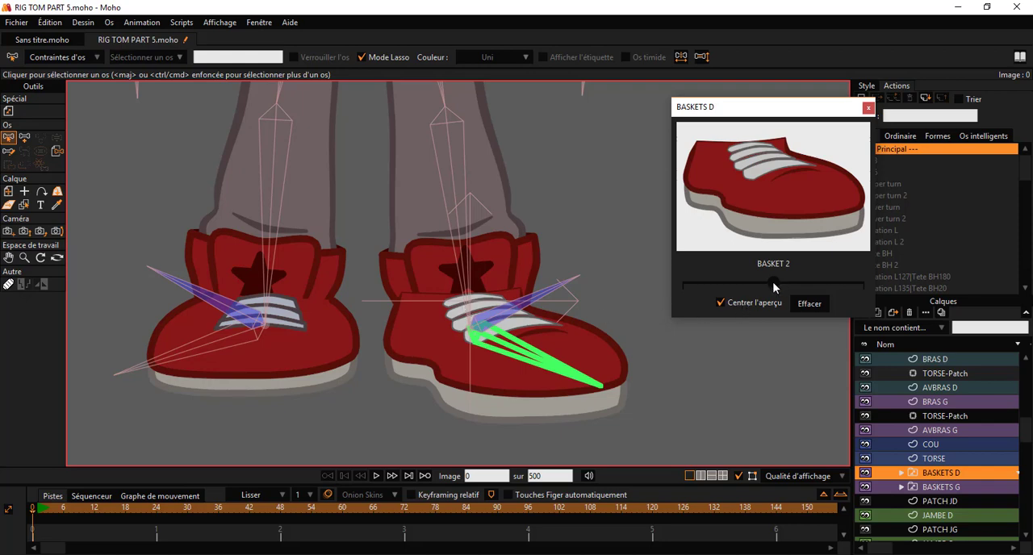
left_click(718, 284)
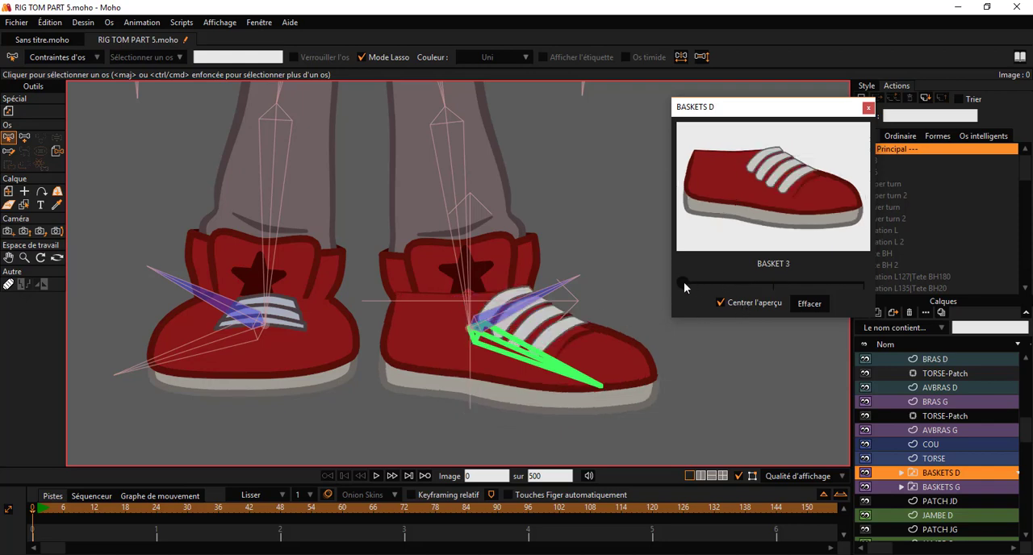
left_click_drag(684, 283, 862, 284)
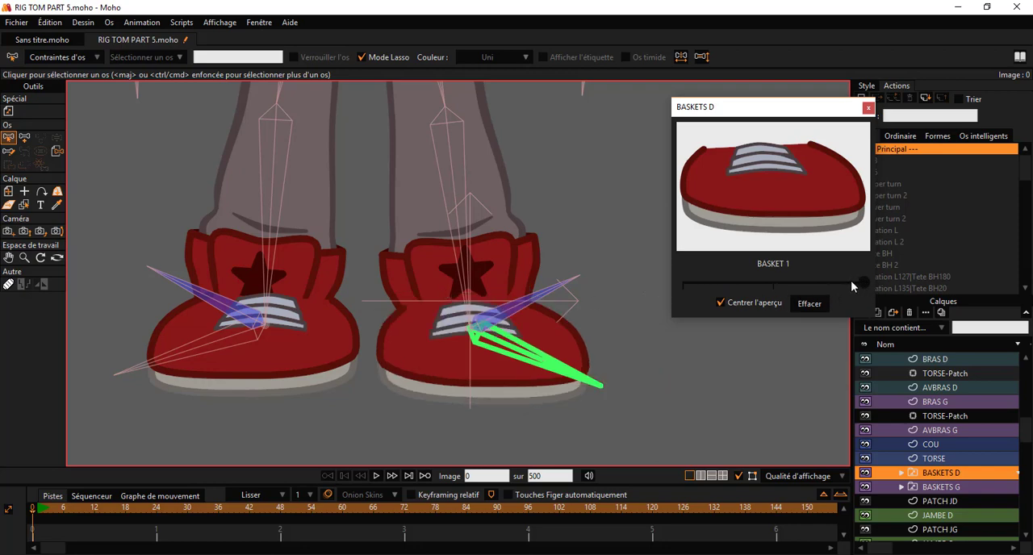
left_click(777, 284)
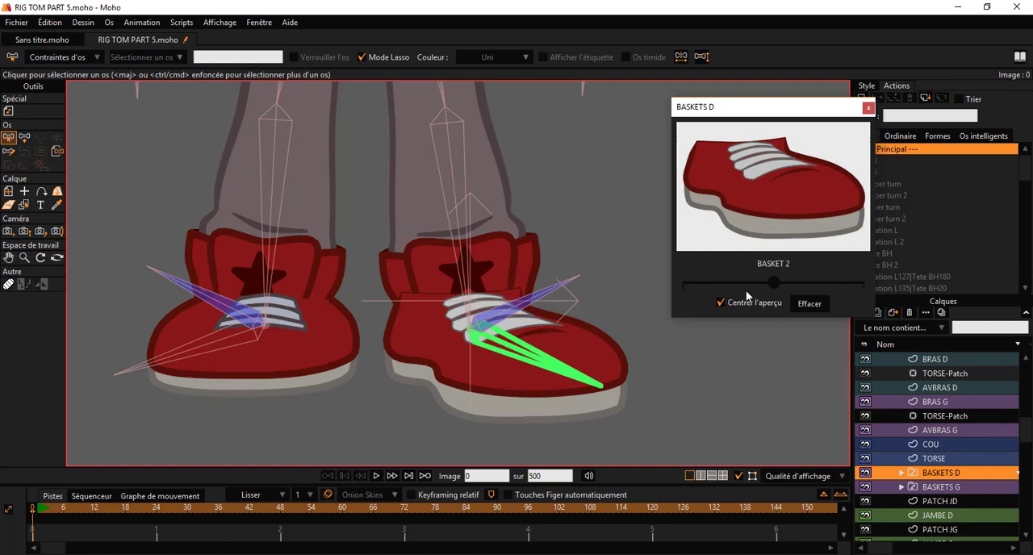
left_click(740, 282)
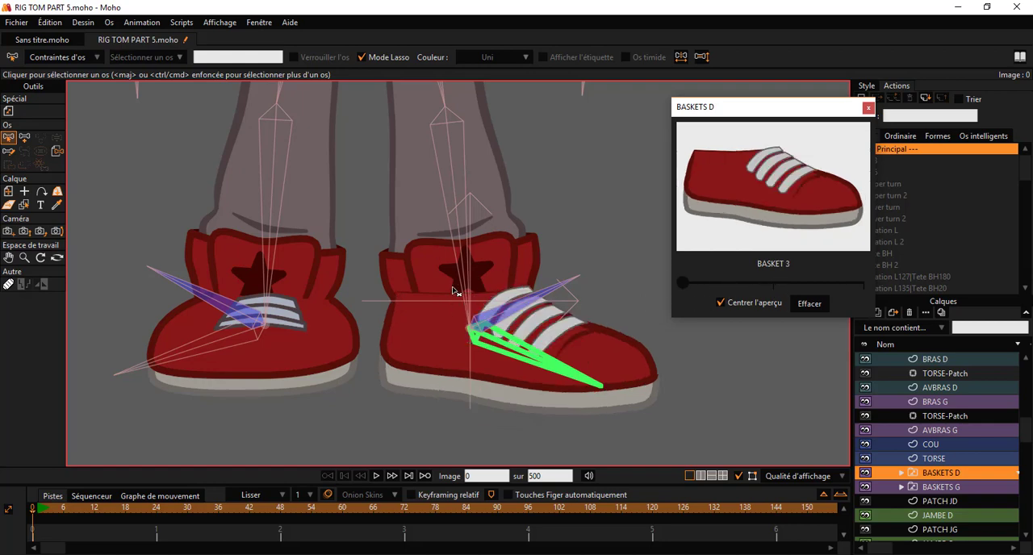